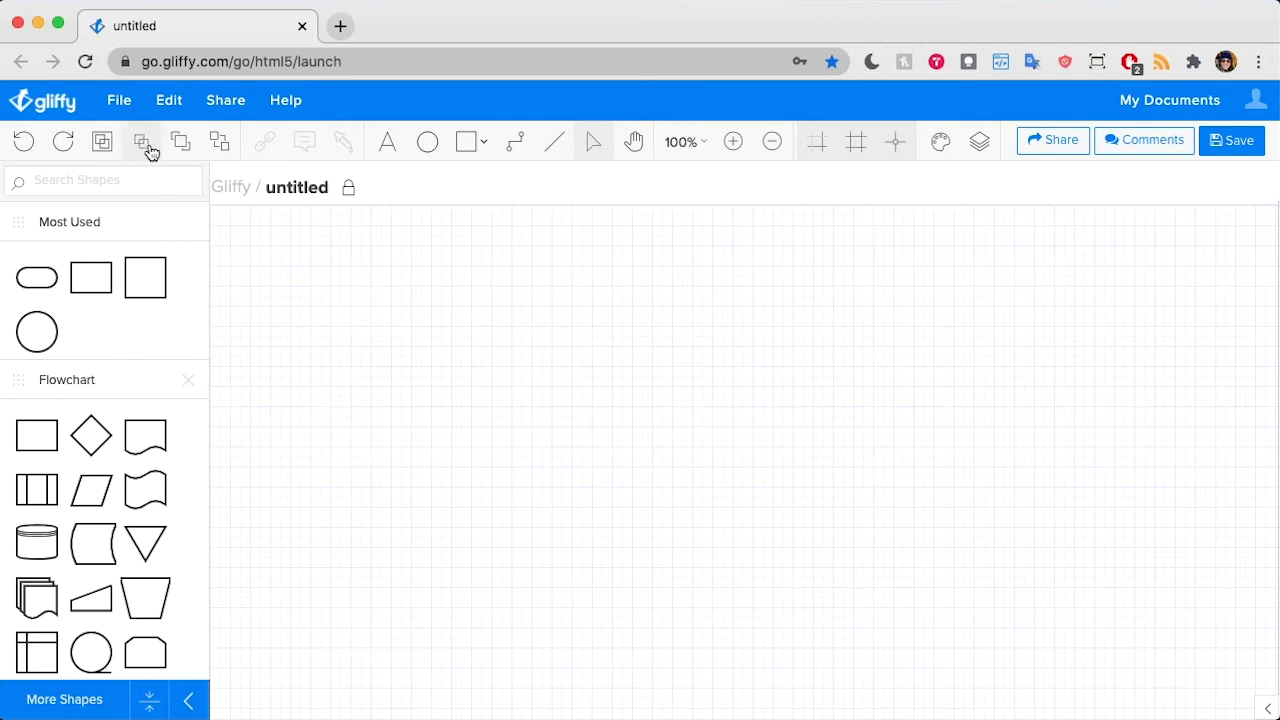
# Step: Start a new diagram from a template and browse the Mind Map template folder
pyautogui.click(122, 102)
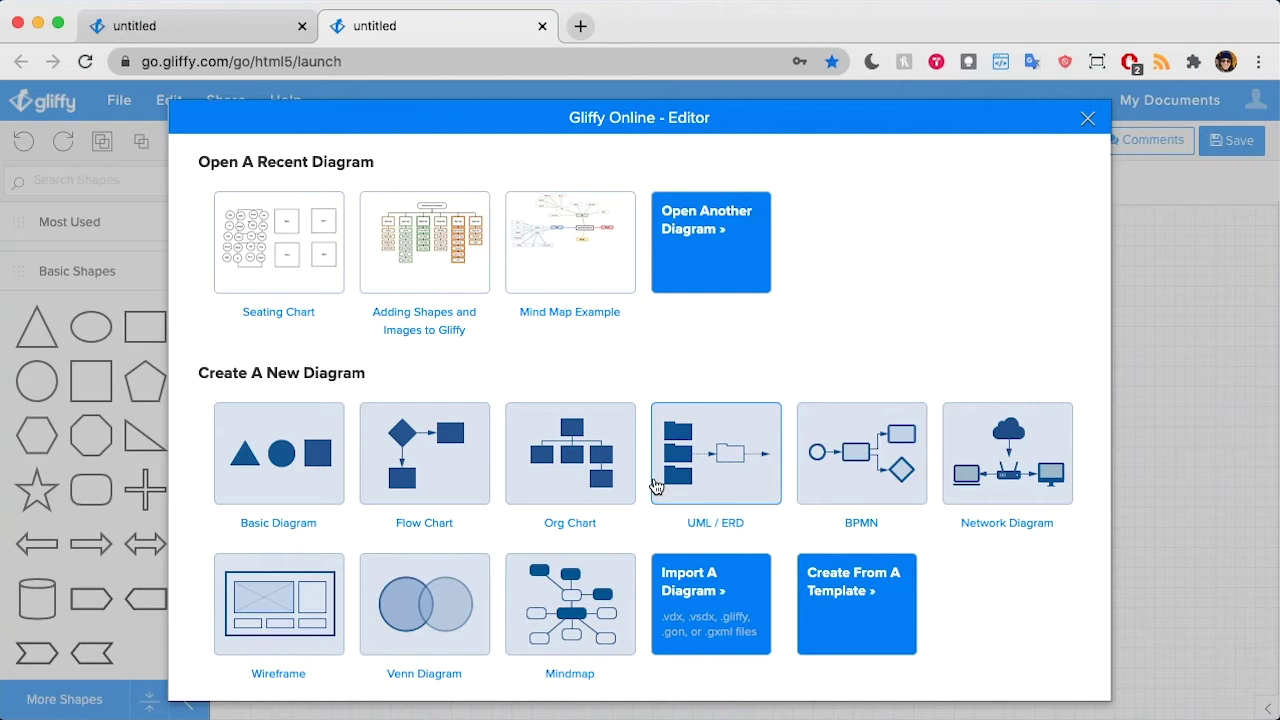
pyautogui.click(855, 639)
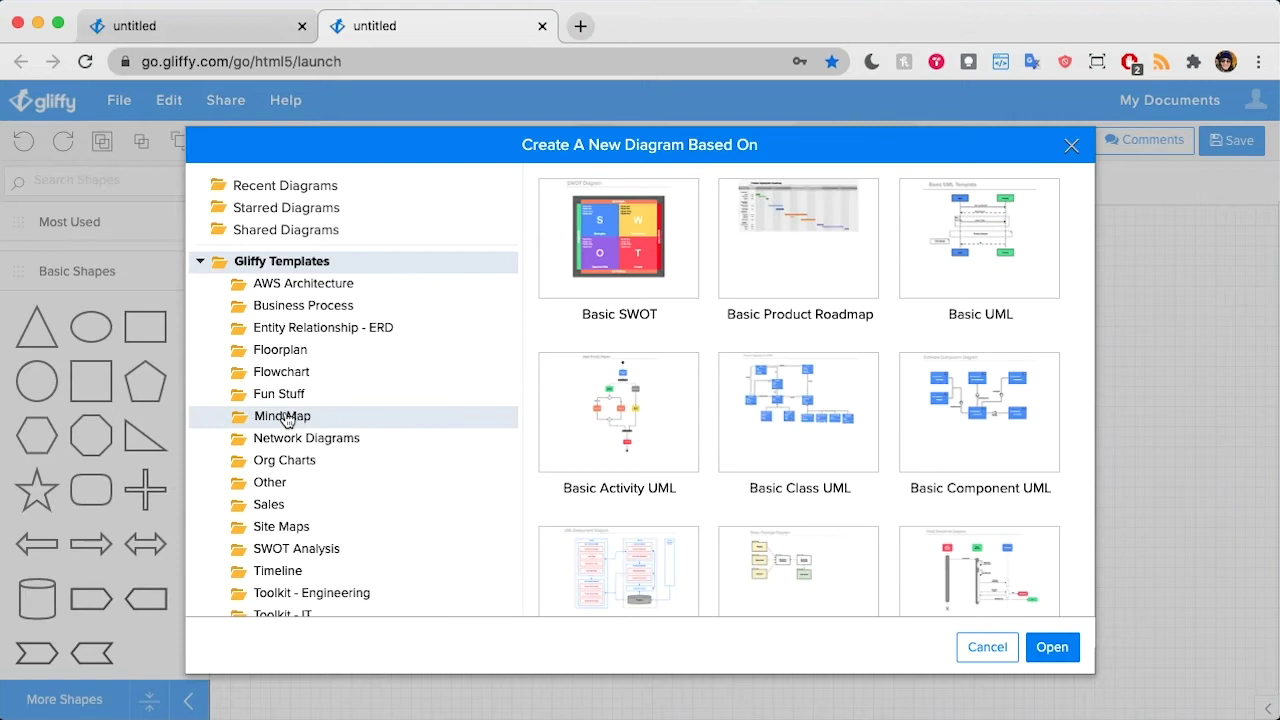
pyautogui.click(285, 418)
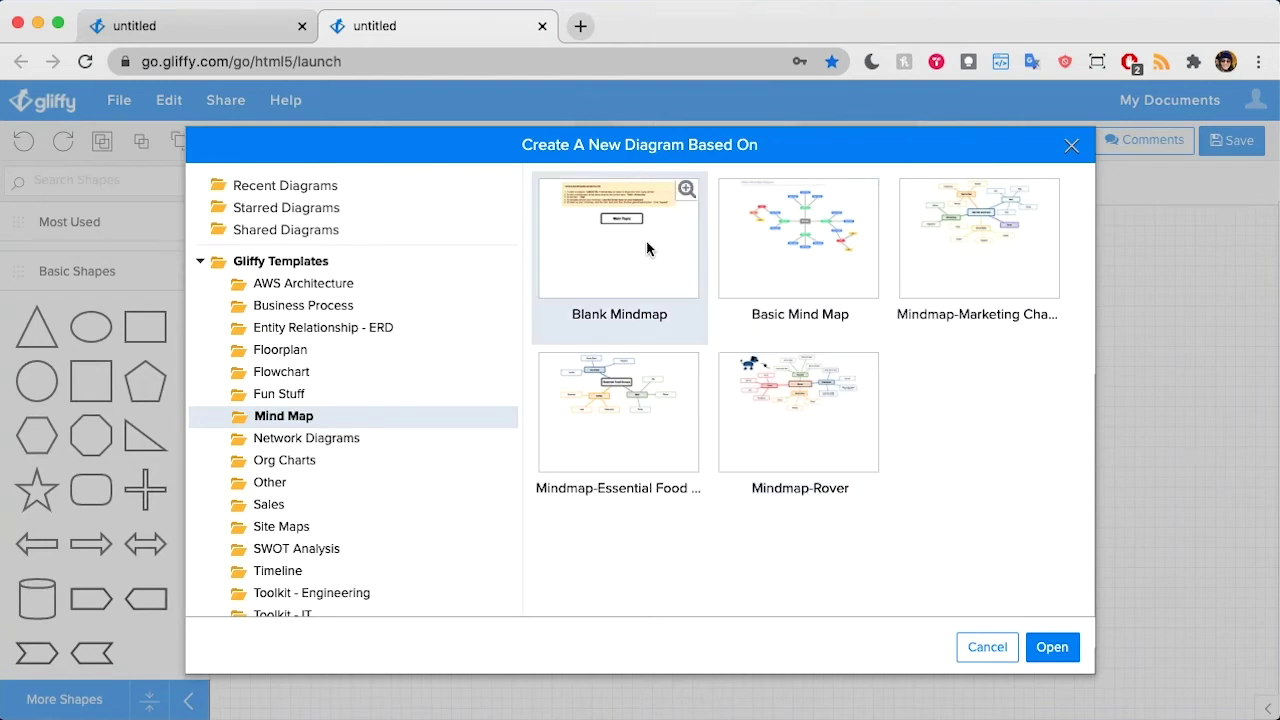
# Step: Cancel the template picker and create a new blank Mindmap diagram in another tab
pyautogui.click(978, 647)
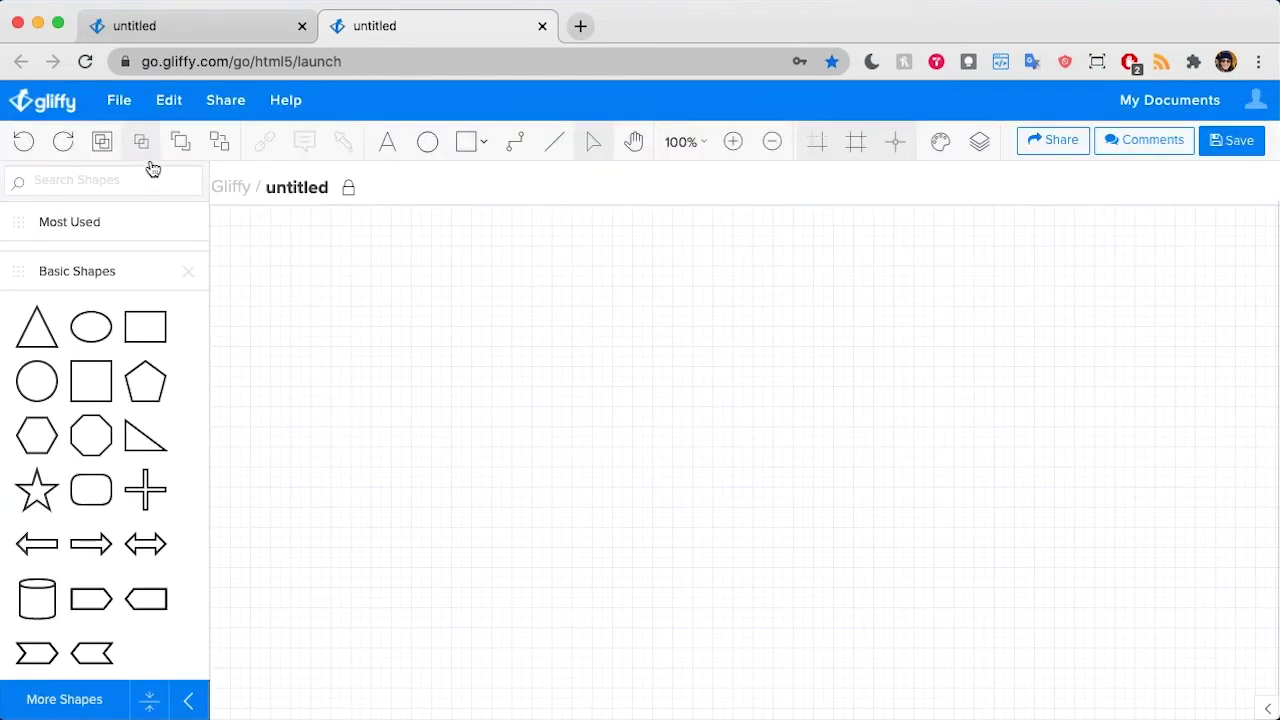
pyautogui.click(119, 101)
pyautogui.click(157, 141)
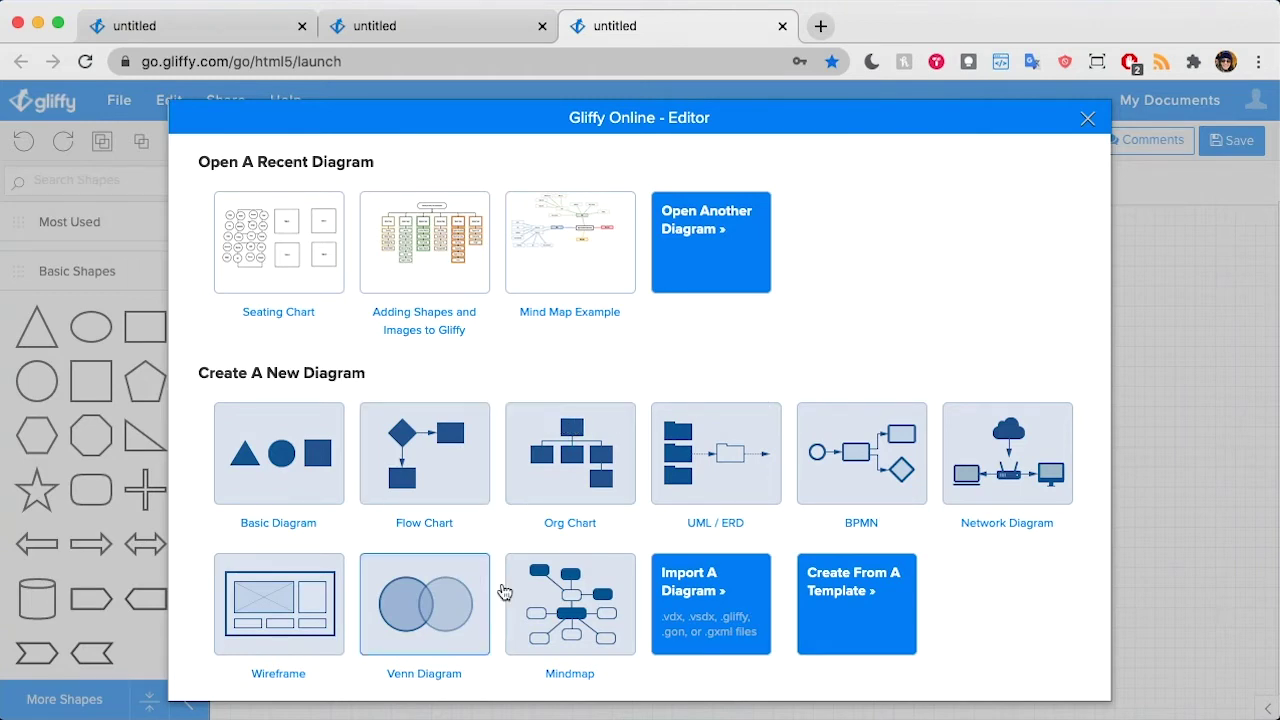
pyautogui.click(532, 606)
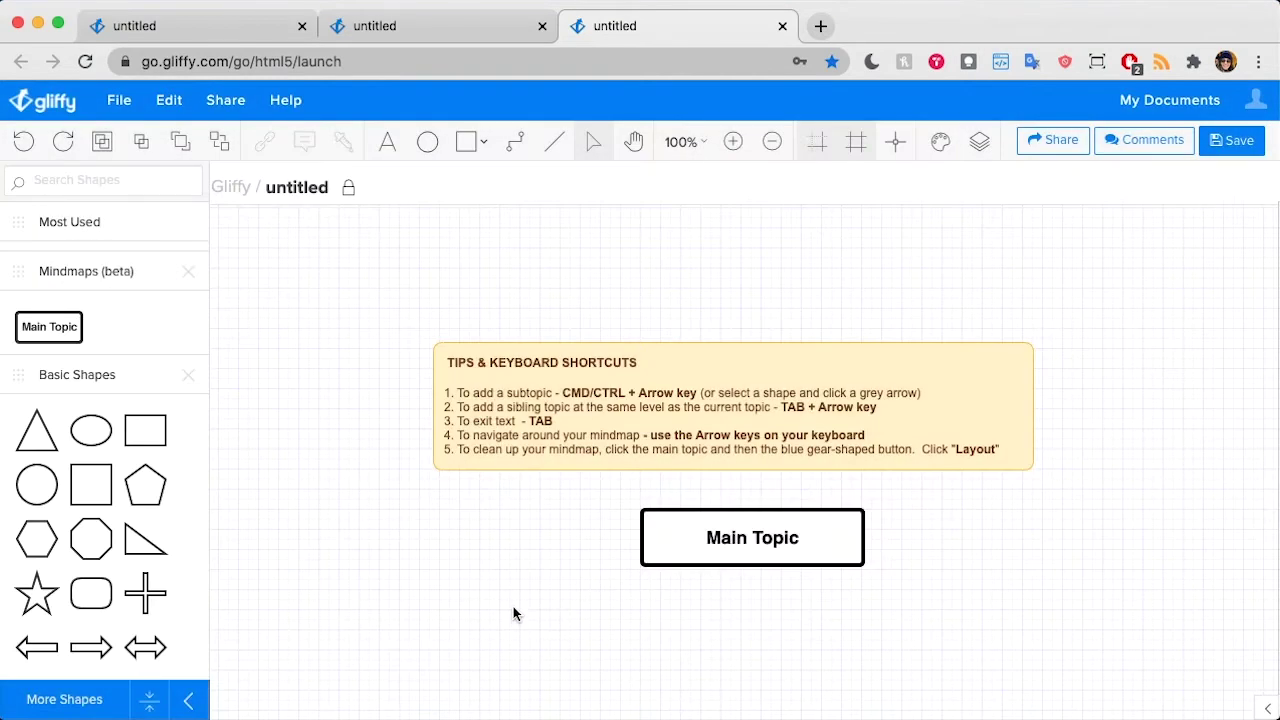
# Step: Relabel the central Main Topic node as 'Spa & Salon Services'
pyautogui.click(720, 391)
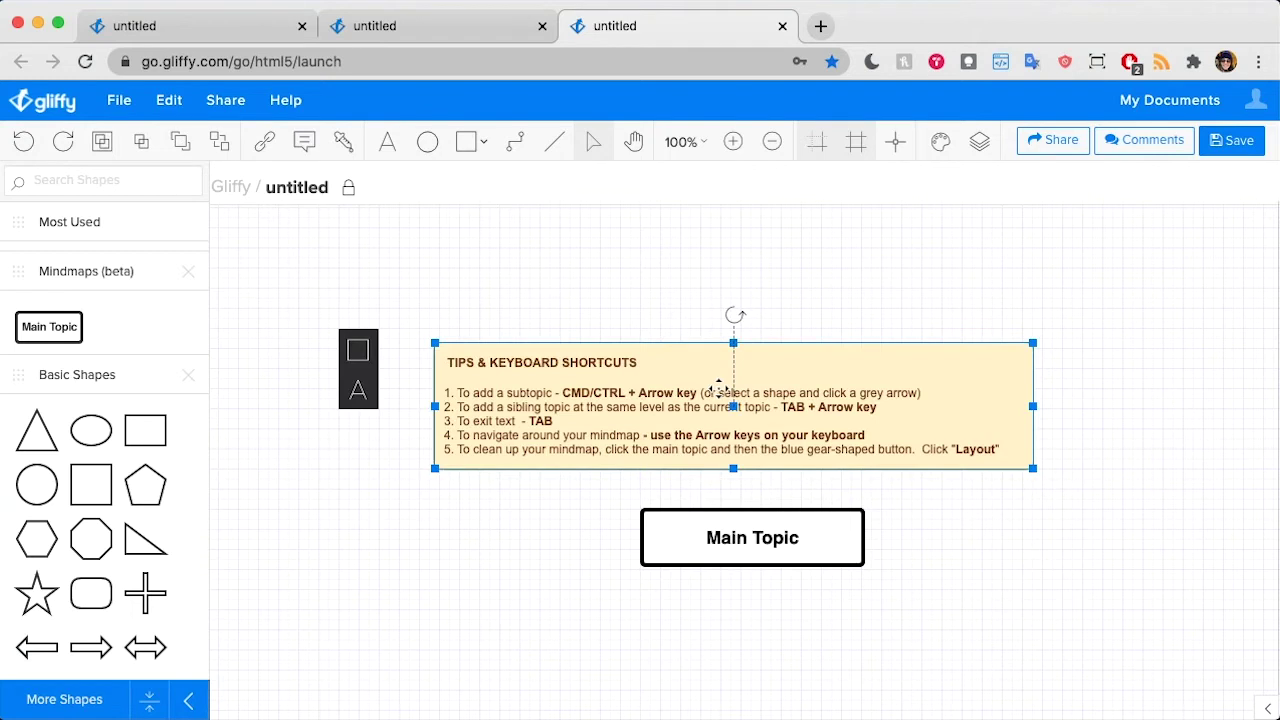
pyautogui.click(602, 253)
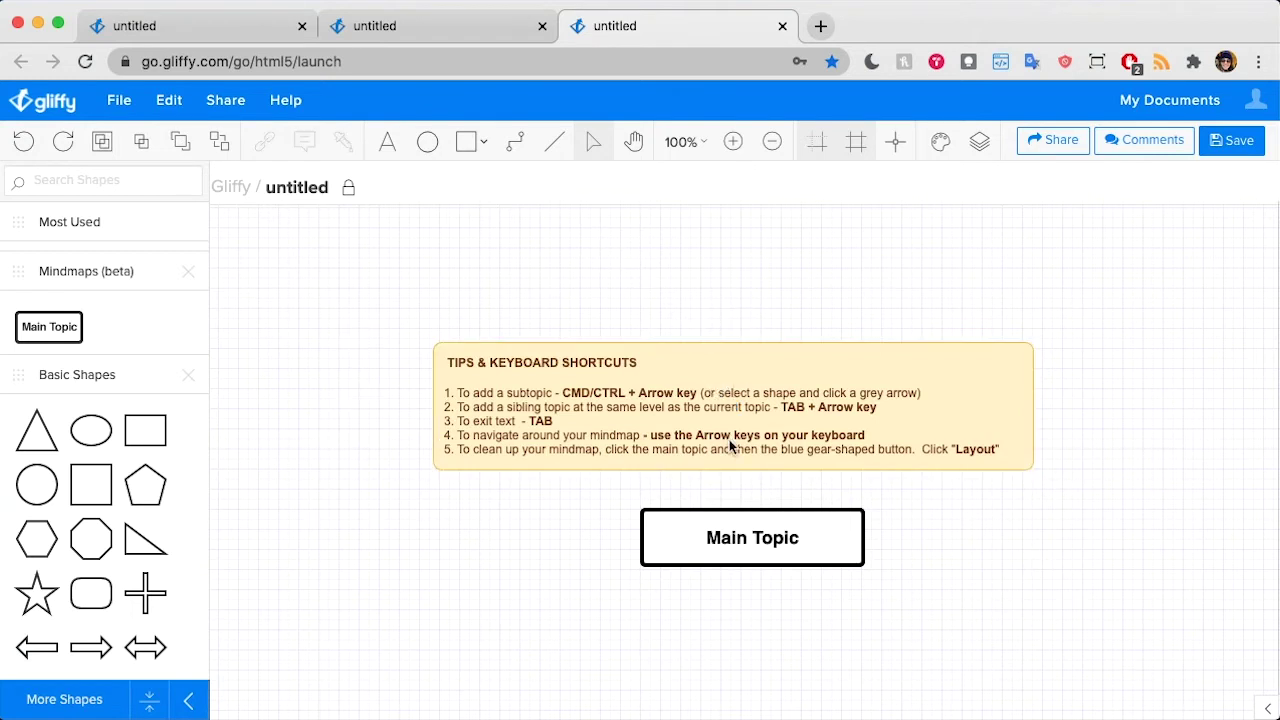
pyautogui.click(760, 530)
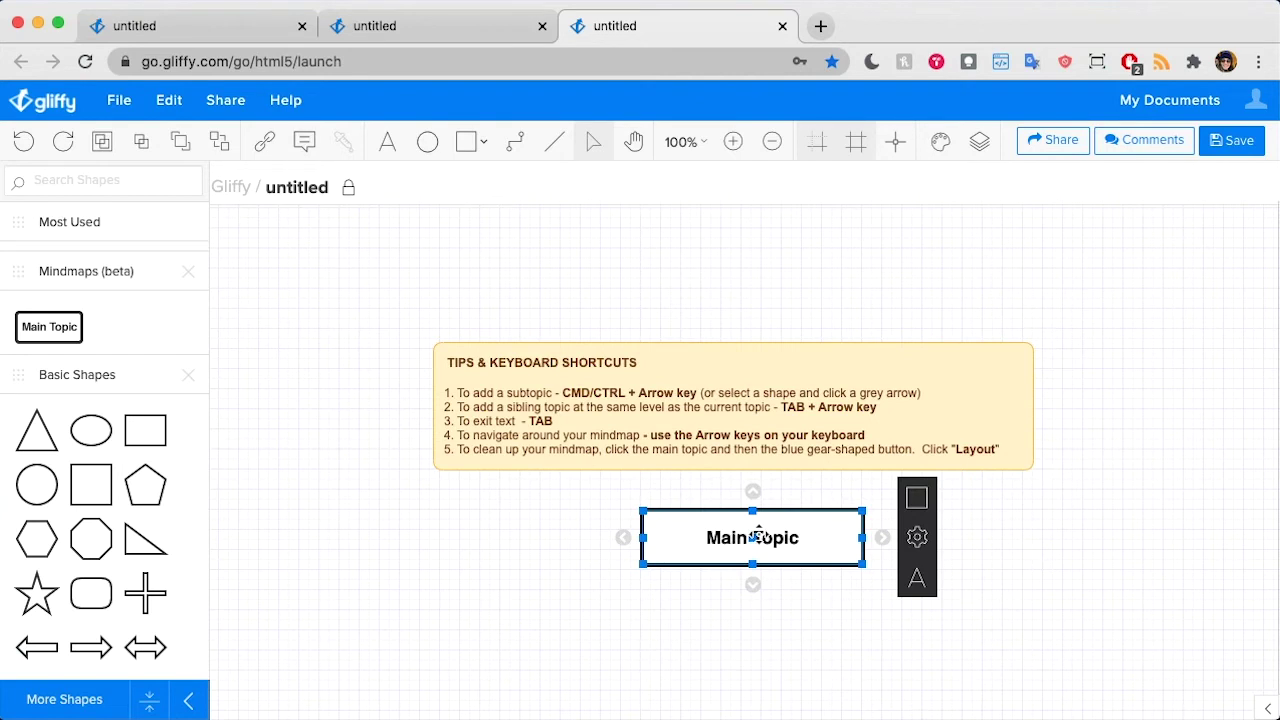
pyautogui.doubleClick(757, 532)
pyautogui.write('Spa')
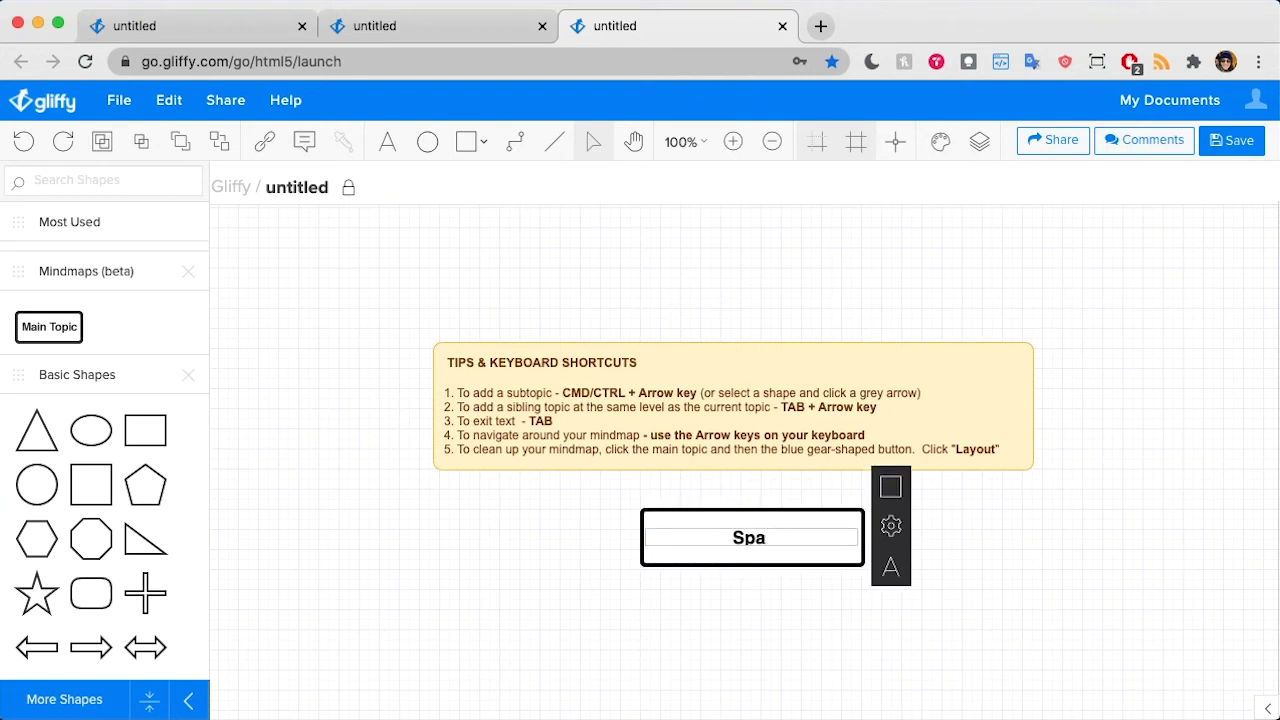
pyautogui.write(' & Salon ')
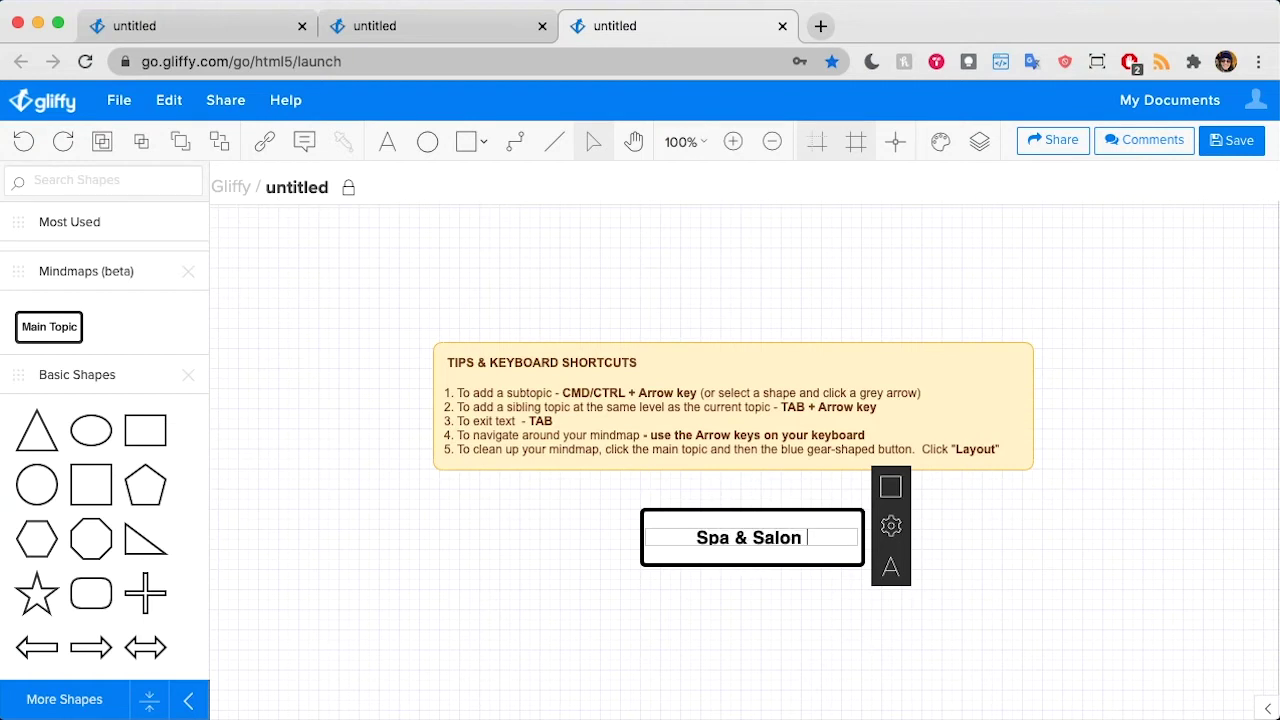
pyautogui.write('Services')
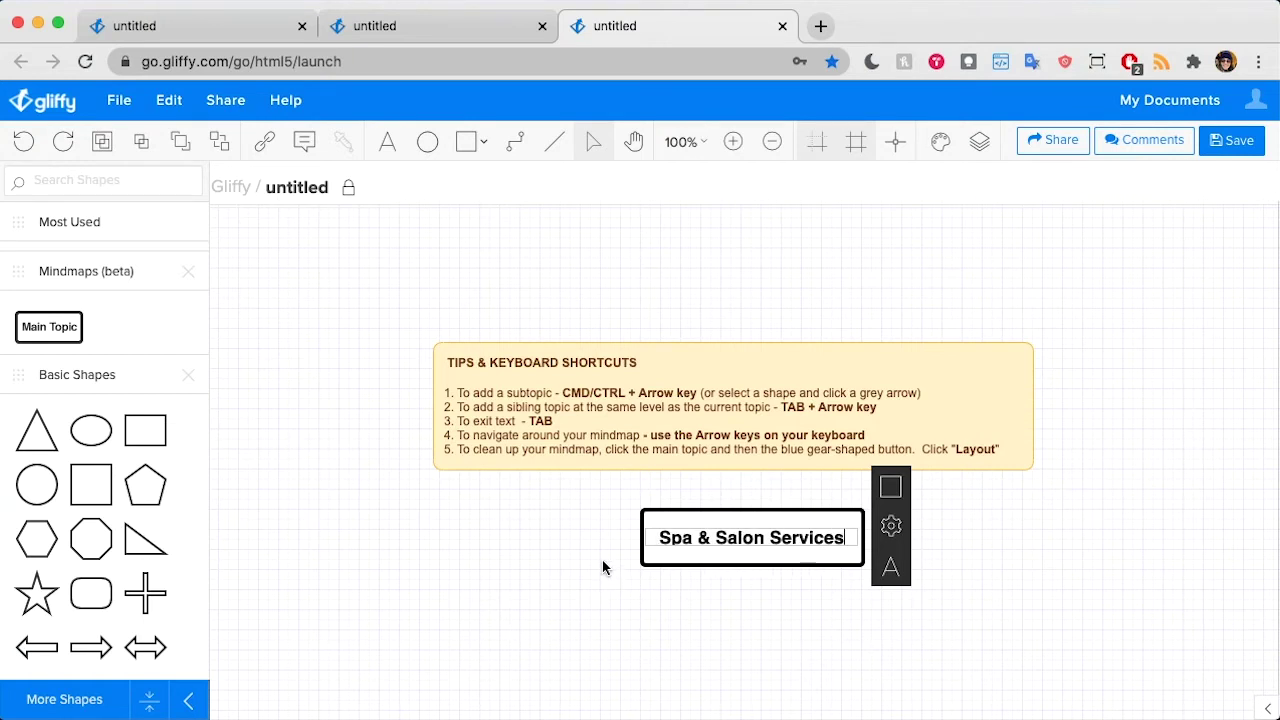
# Step: Add a first subtopic branch labelled 'Hair' to the main topic
pyautogui.press('Tab')
pyautogui.press('super+Right')
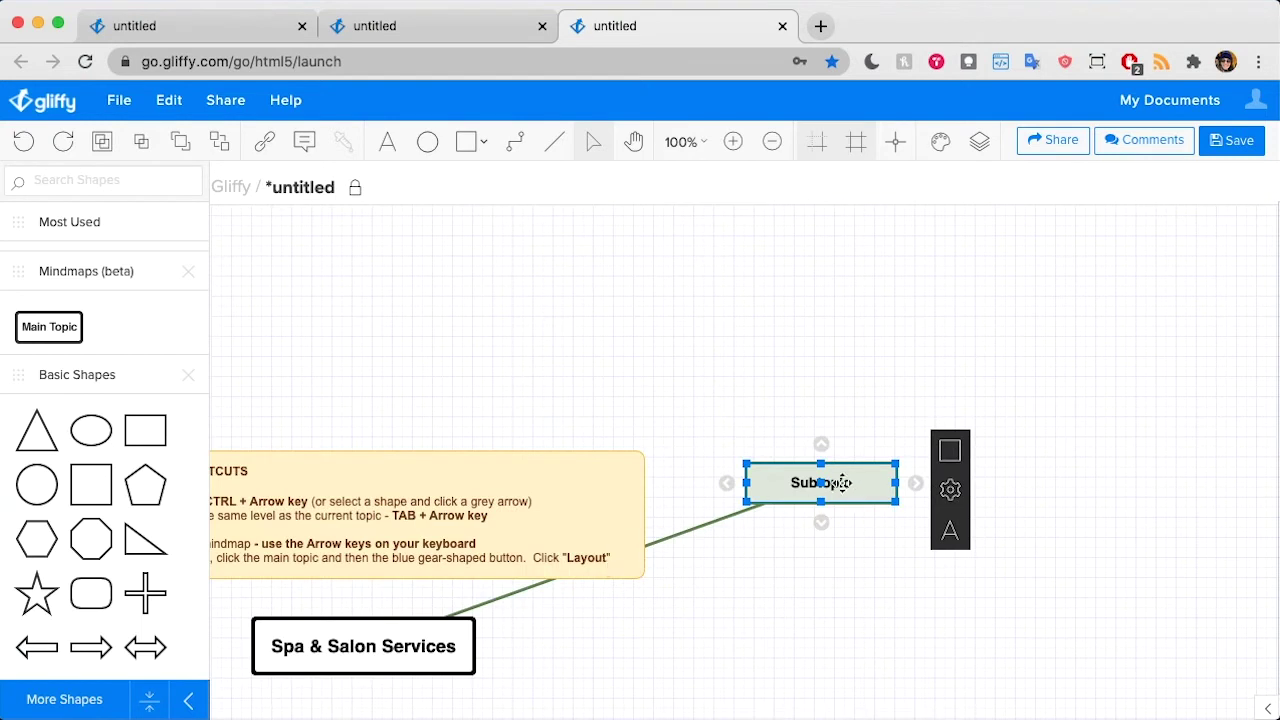
pyautogui.write('Hair')
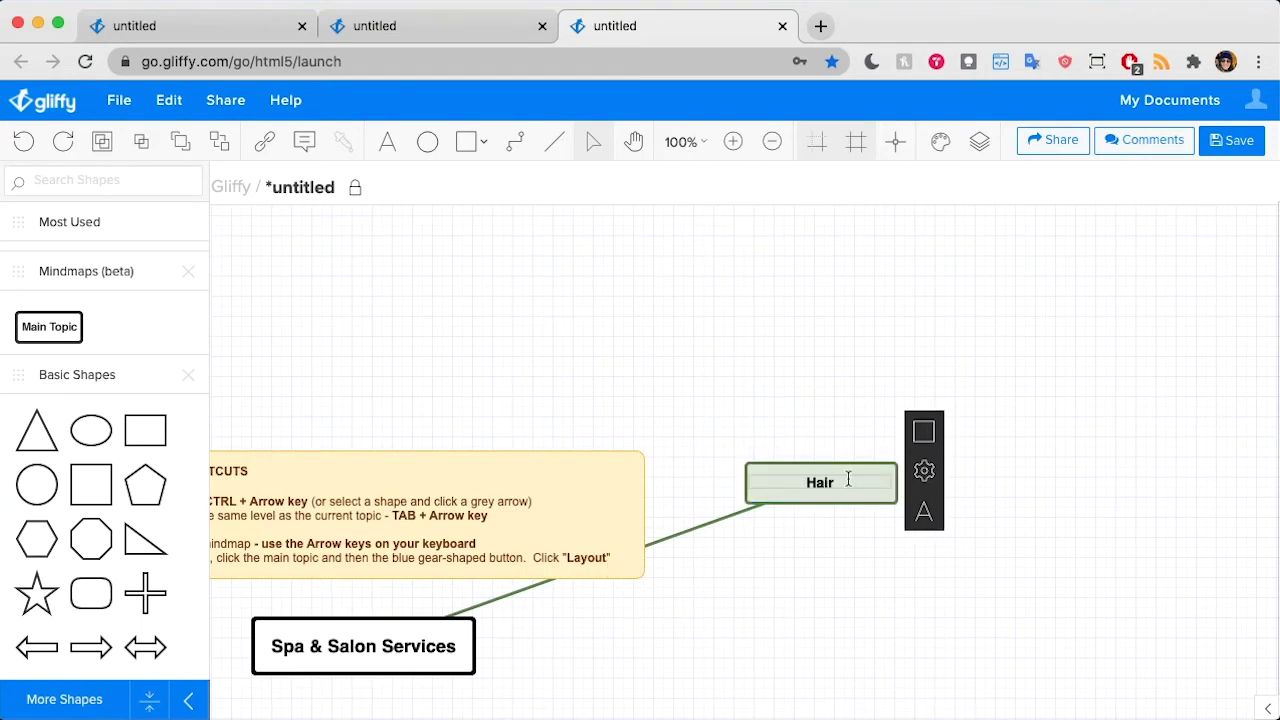
pyautogui.press('Return')
# Step: Add a sibling branch to Hair labelled 'Nails'
pyautogui.click(629, 457)
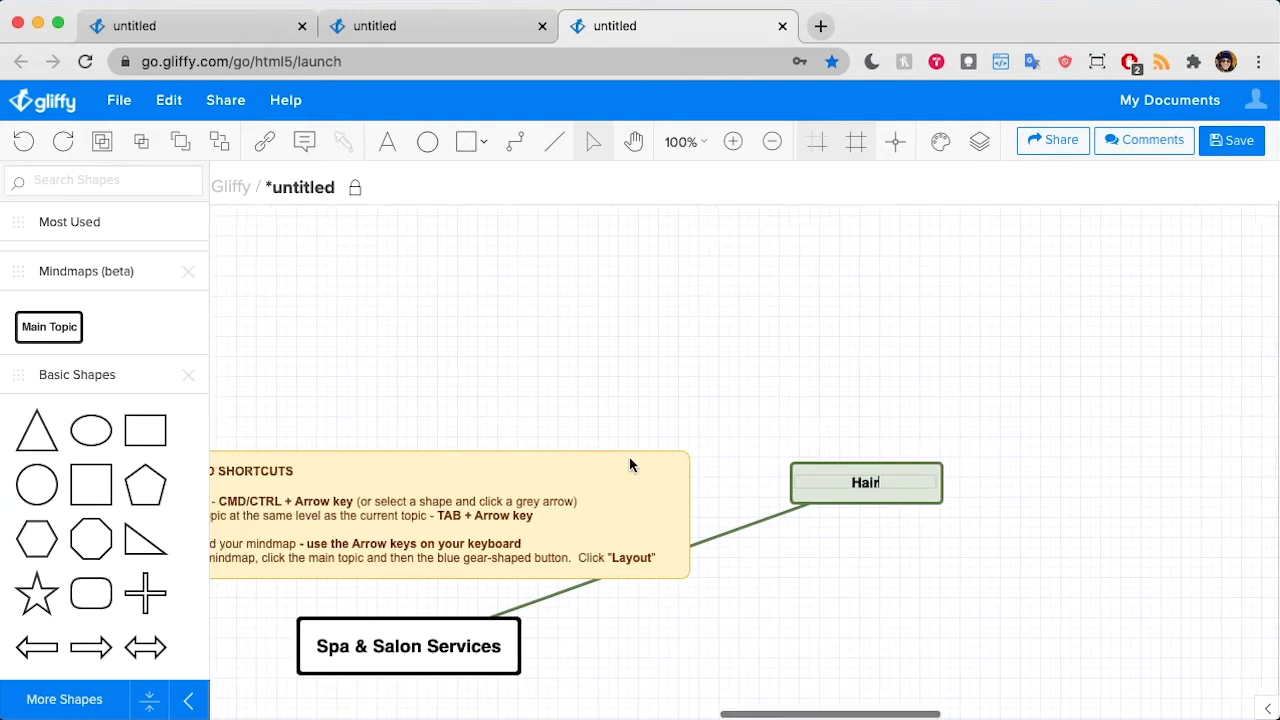
pyautogui.moveTo(1133, 418)
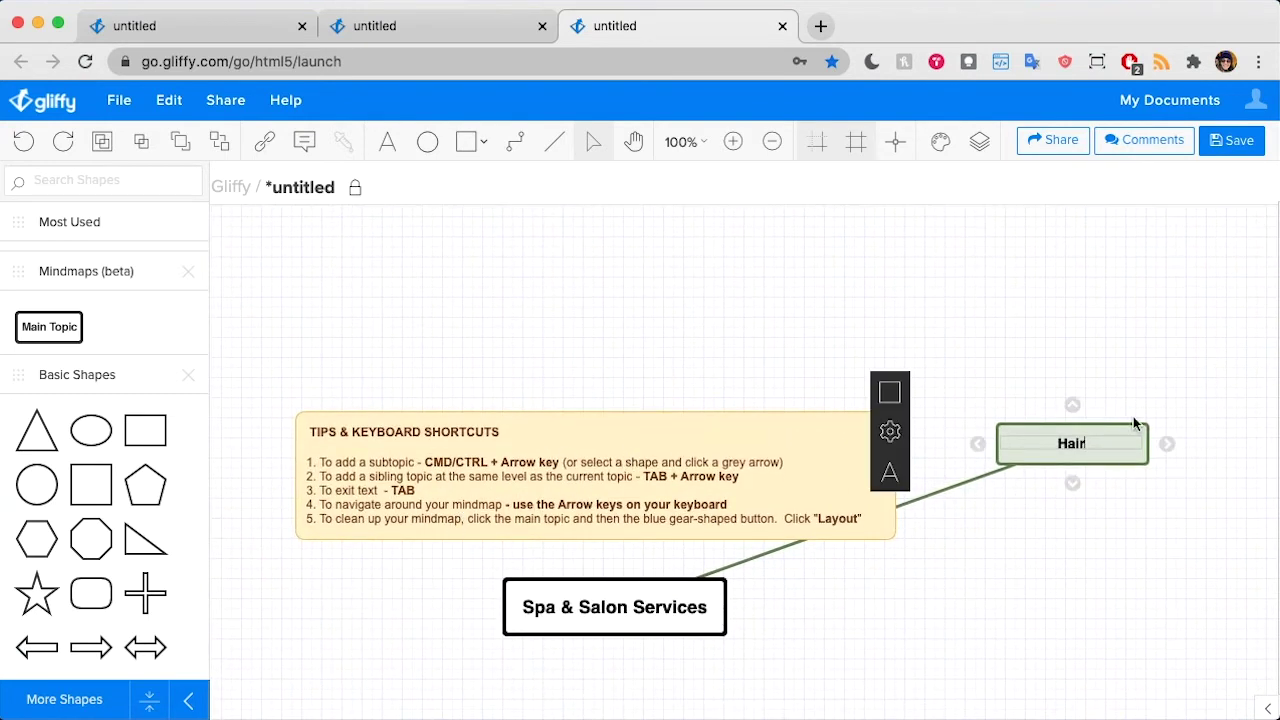
pyautogui.click(1113, 438)
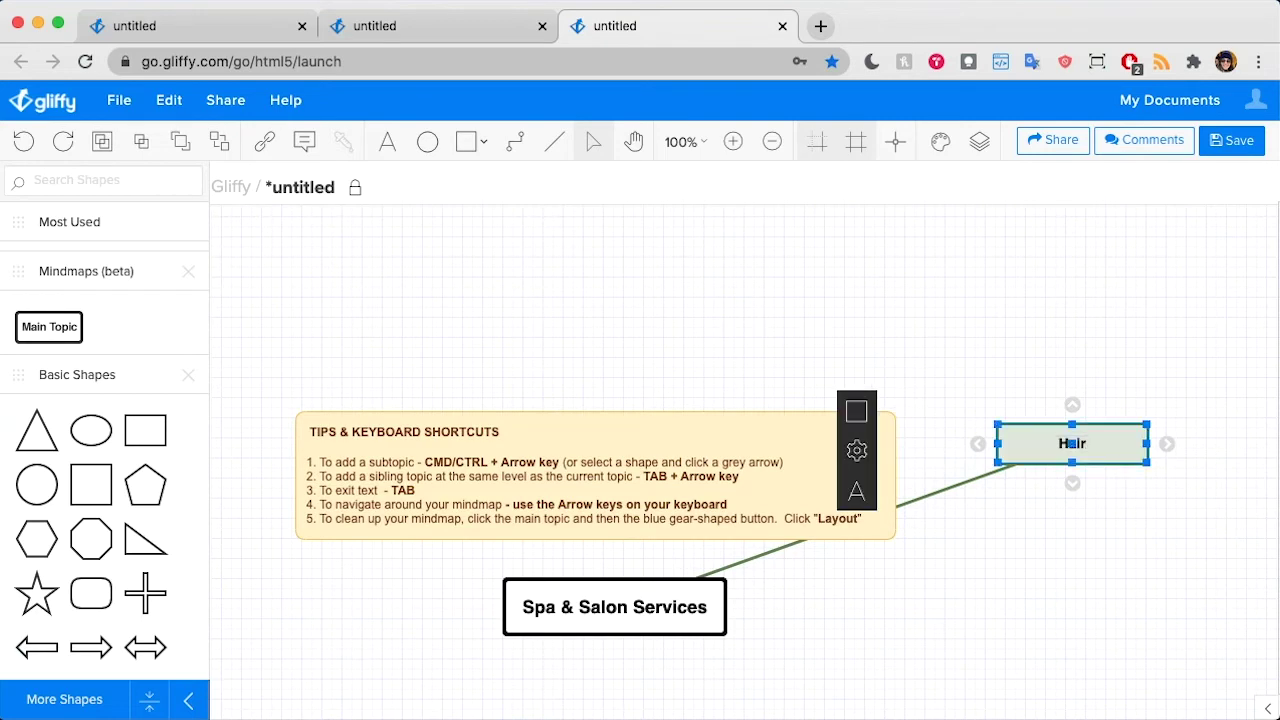
pyautogui.hotkey('Tab', 'Down')
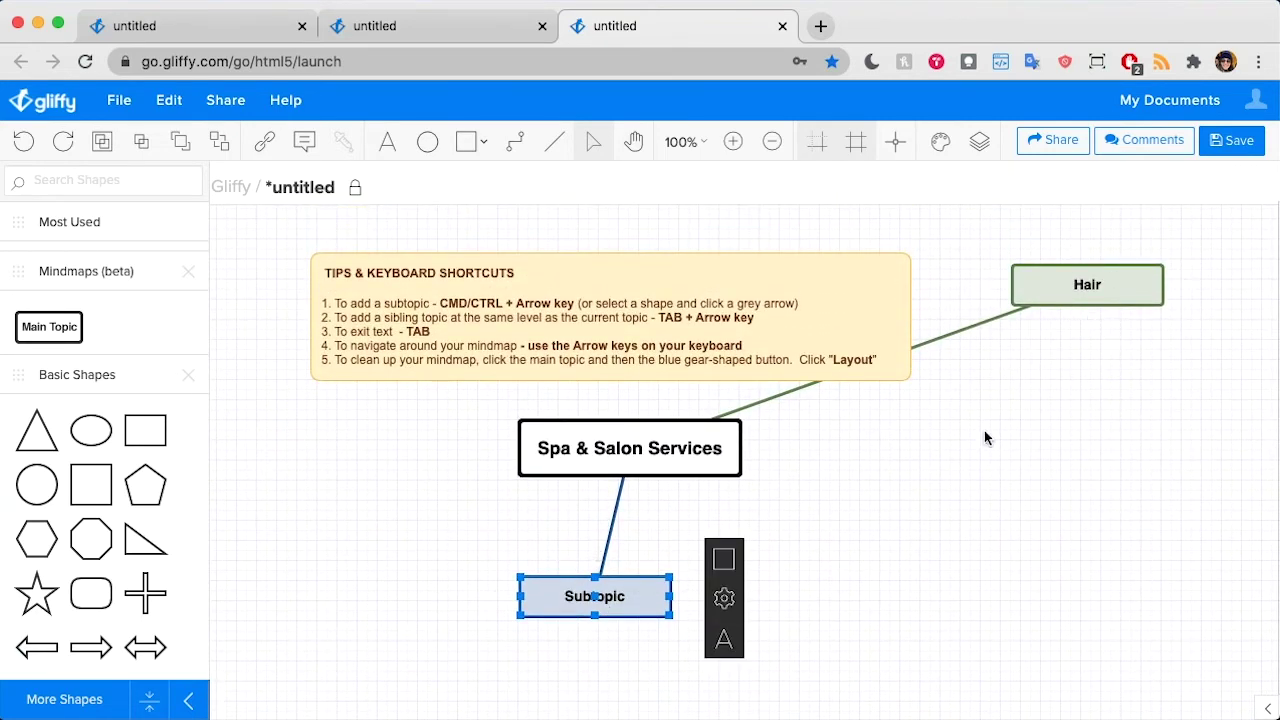
pyautogui.write('Nails')
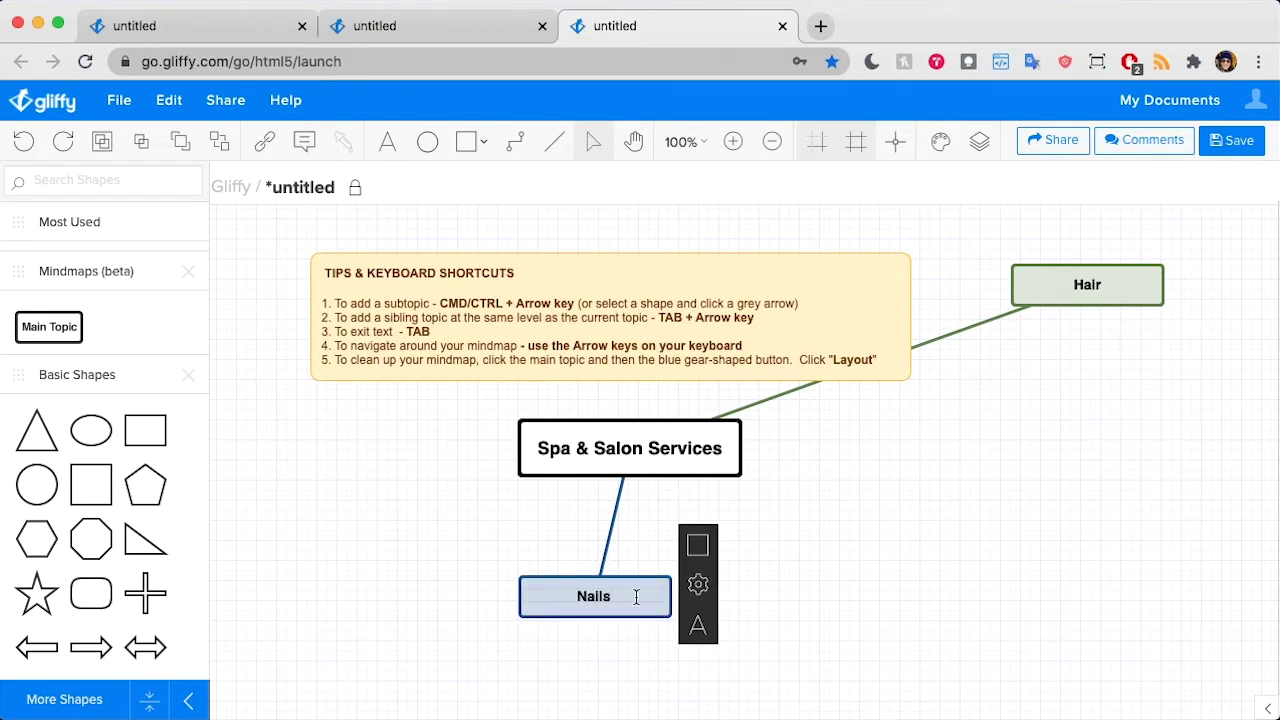
pyautogui.press('Tab')
# Step: Add 'Skincare' and 'Massage' branches, placing Skincare below beside Nails
pyautogui.hotkey('Tab', 'Right')
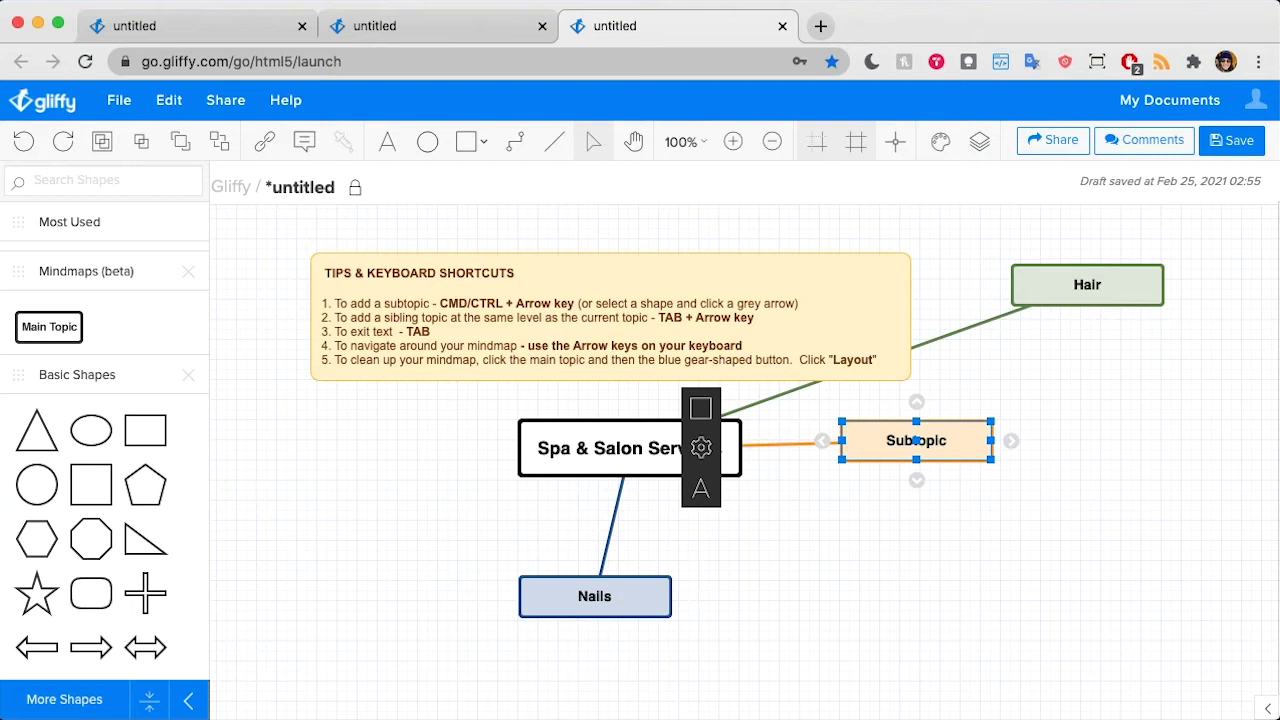
pyautogui.hotkey('Tab', 'Left')
pyautogui.doubleClick(928, 441)
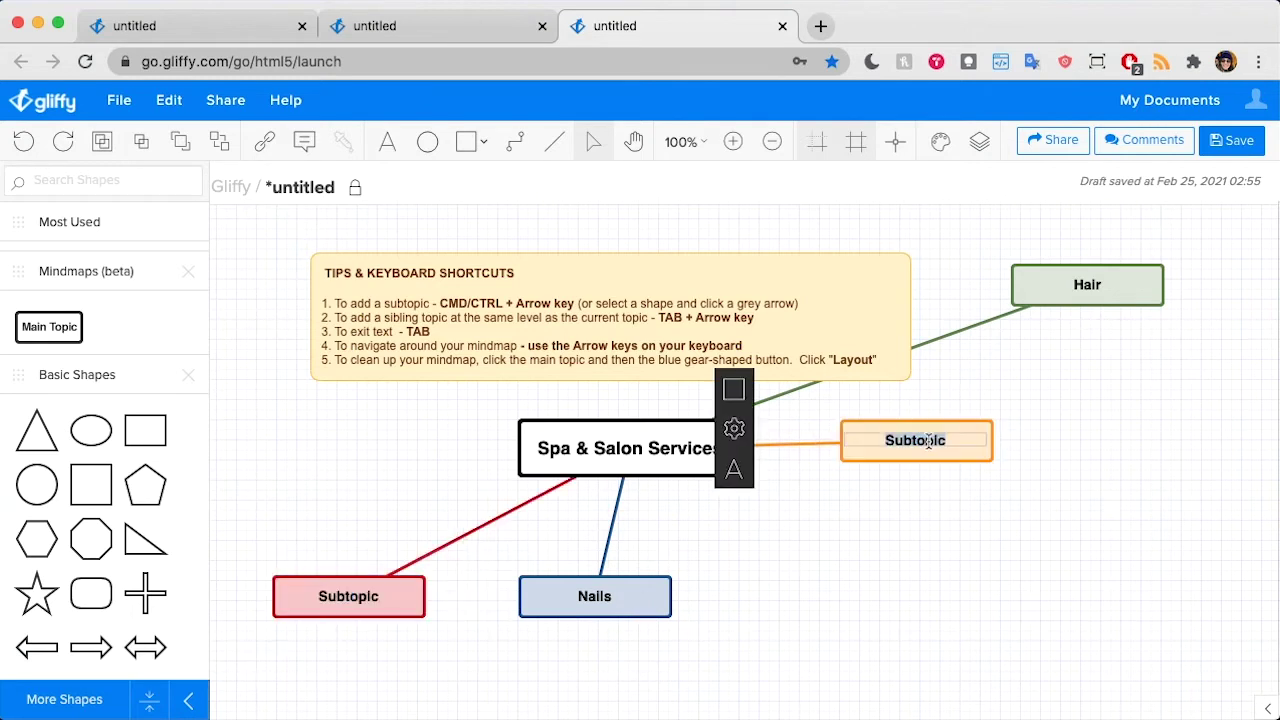
pyautogui.write('Skincare')
pyautogui.click(400, 598)
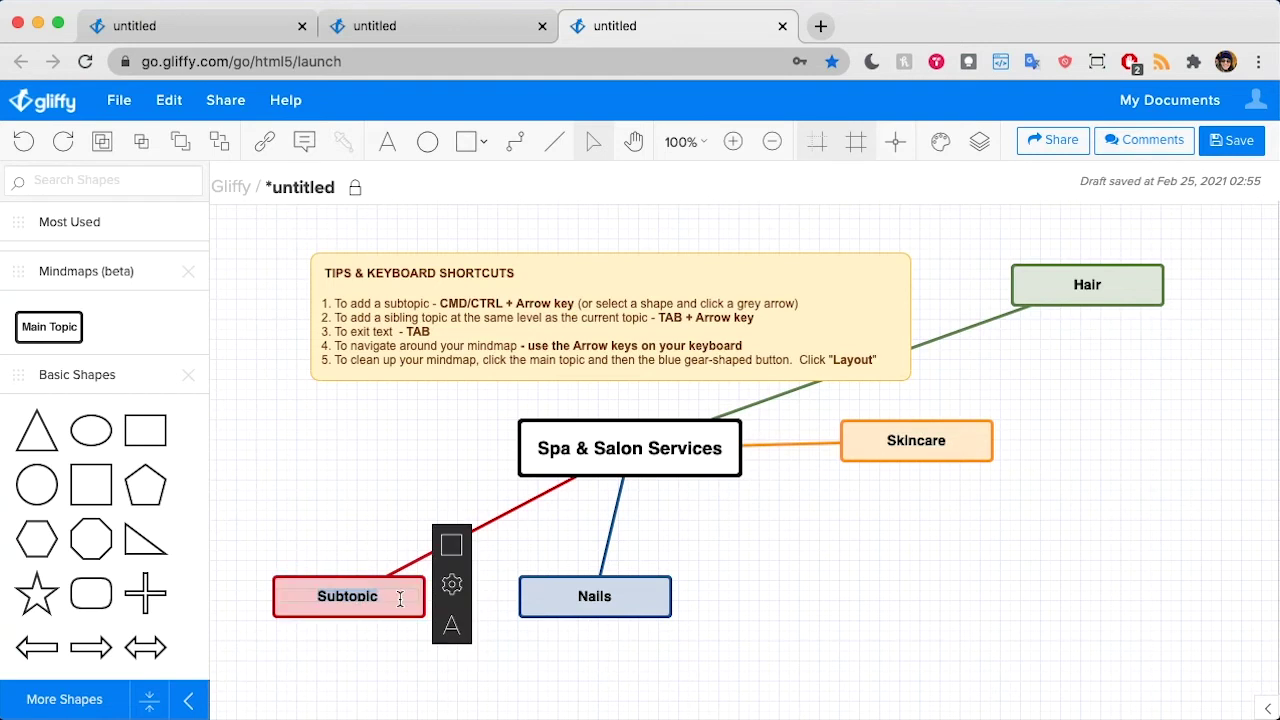
pyautogui.write('Massage')
pyautogui.click(805, 596)
pyautogui.moveTo(935, 440); pyautogui.dragTo(875, 596)
# Step: Delete the tips note and drag Hair level with the central topic on its right
pyautogui.click(730, 344)
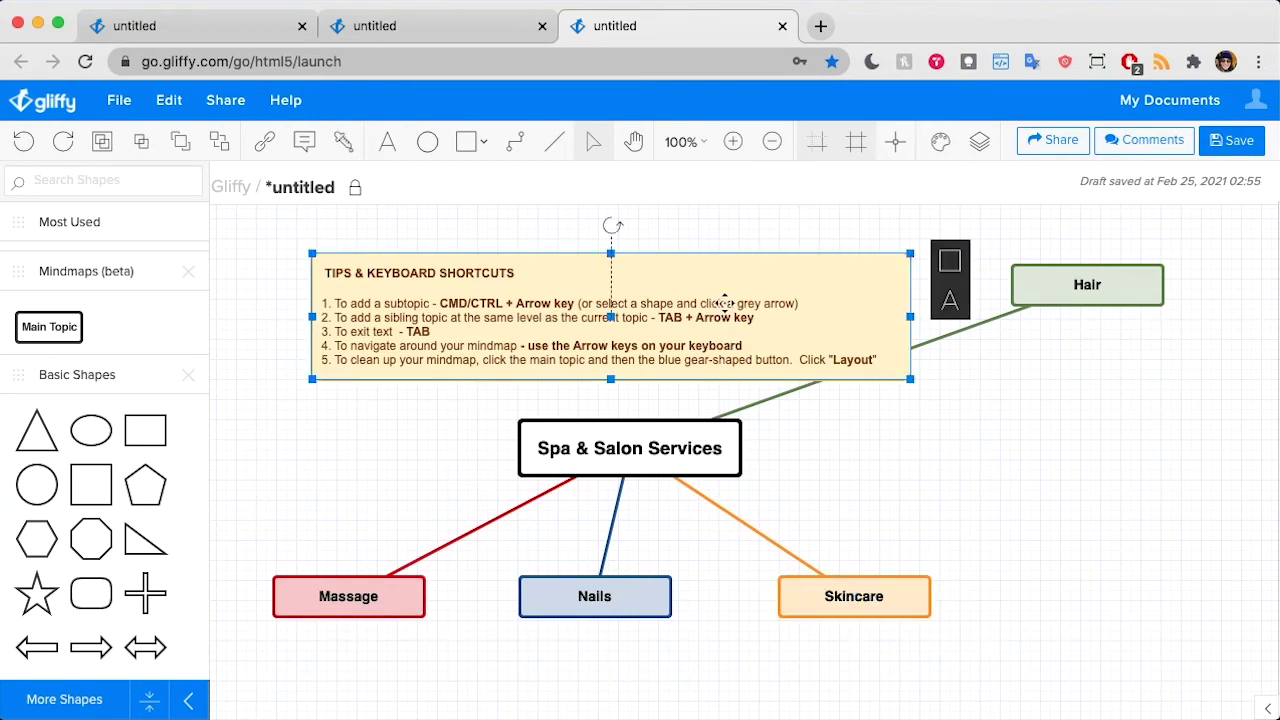
pyautogui.press('Delete')
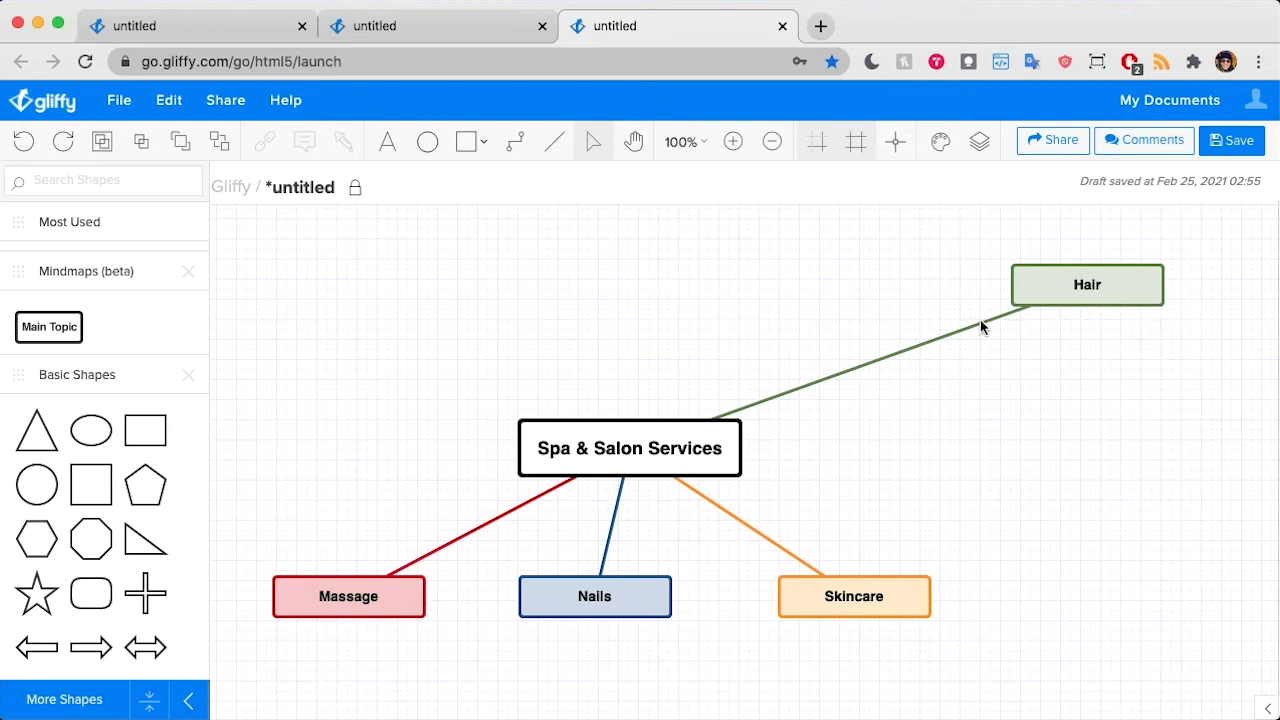
pyautogui.moveTo(1080, 282)
pyautogui.moveTo(1080, 282); pyautogui.dragTo(926, 440)
pyautogui.click(1004, 281)
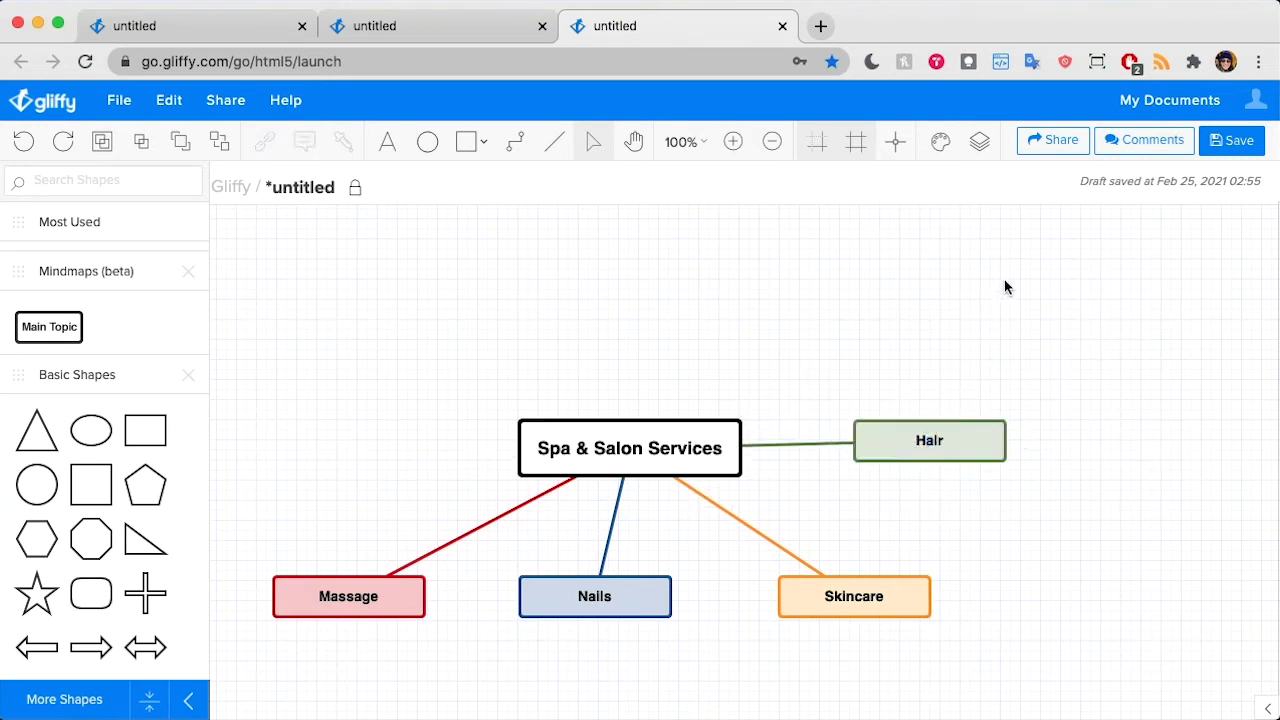
pyautogui.click(963, 438)
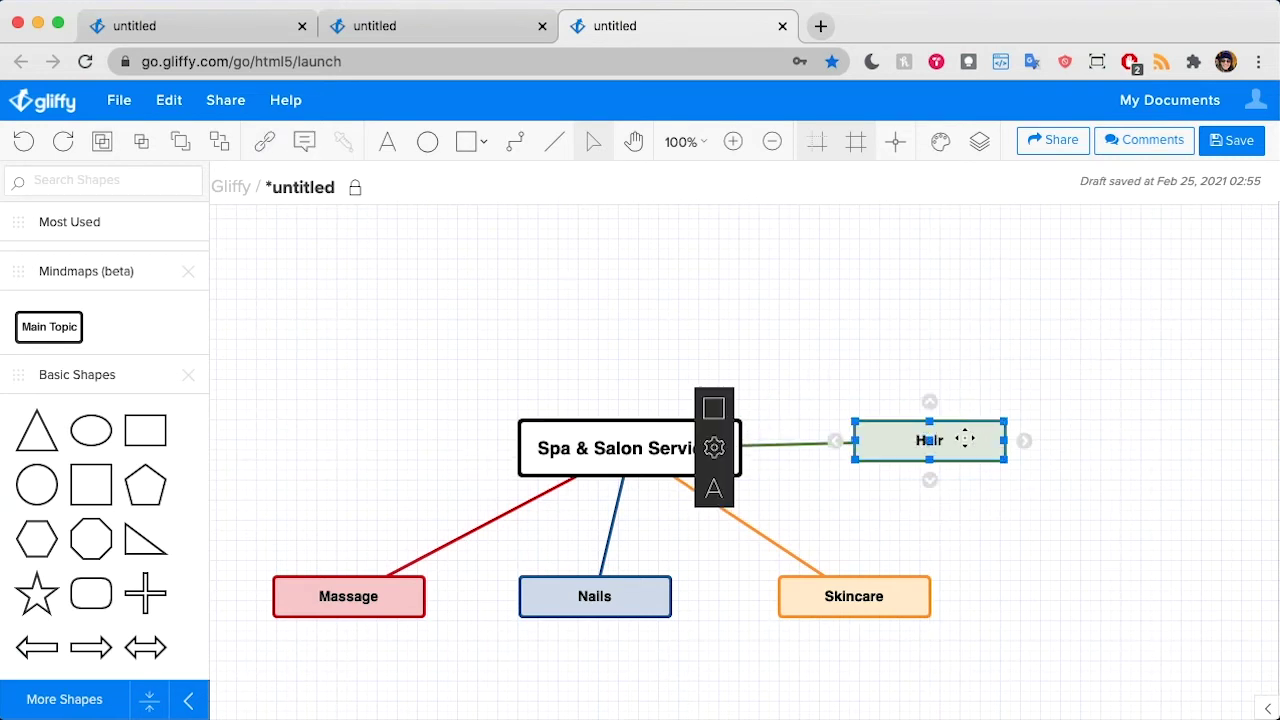
# Step: Add a 'Styling' child topic to the Hair node
pyautogui.click(930, 403)
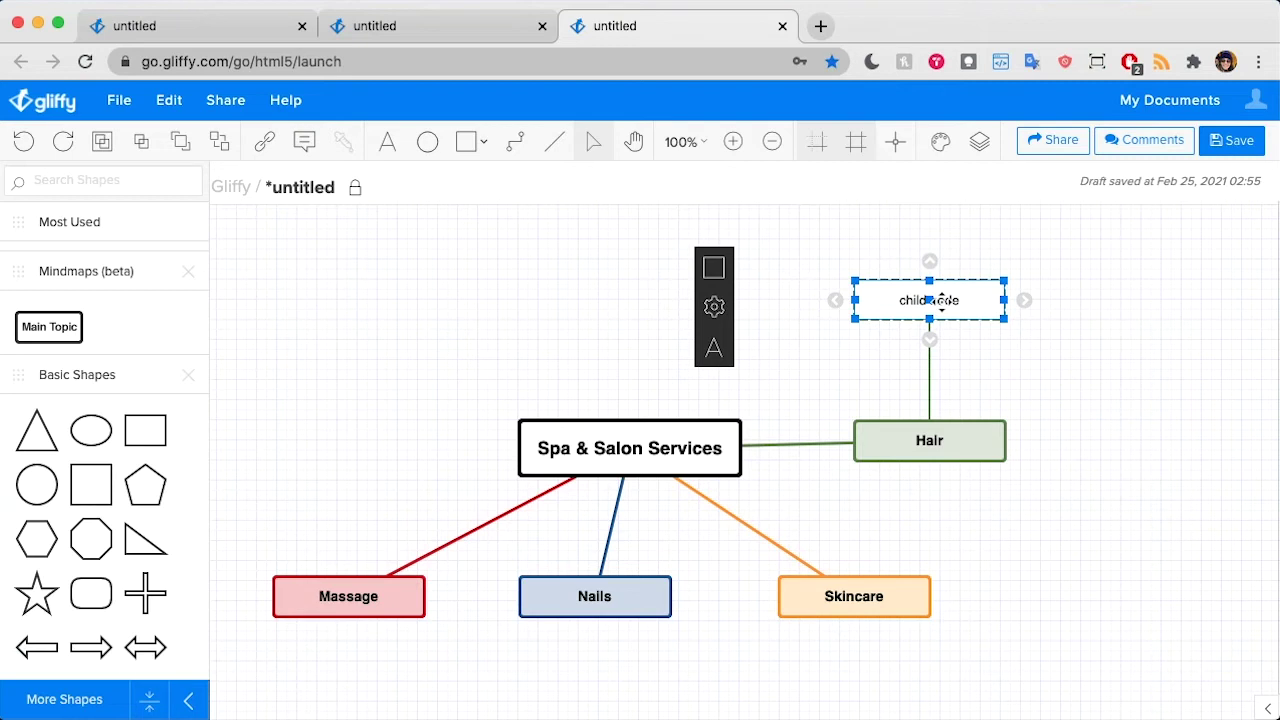
pyautogui.doubleClick(940, 300)
pyautogui.write('Styling')
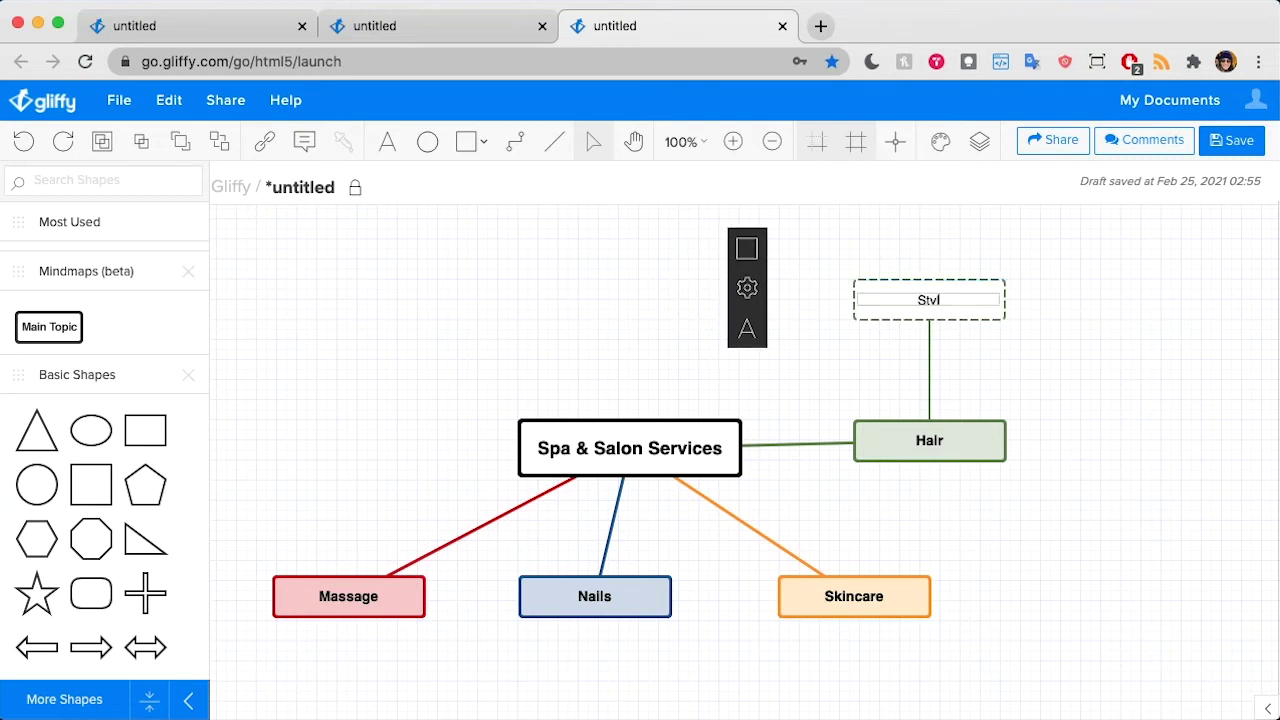
pyautogui.click(1118, 352)
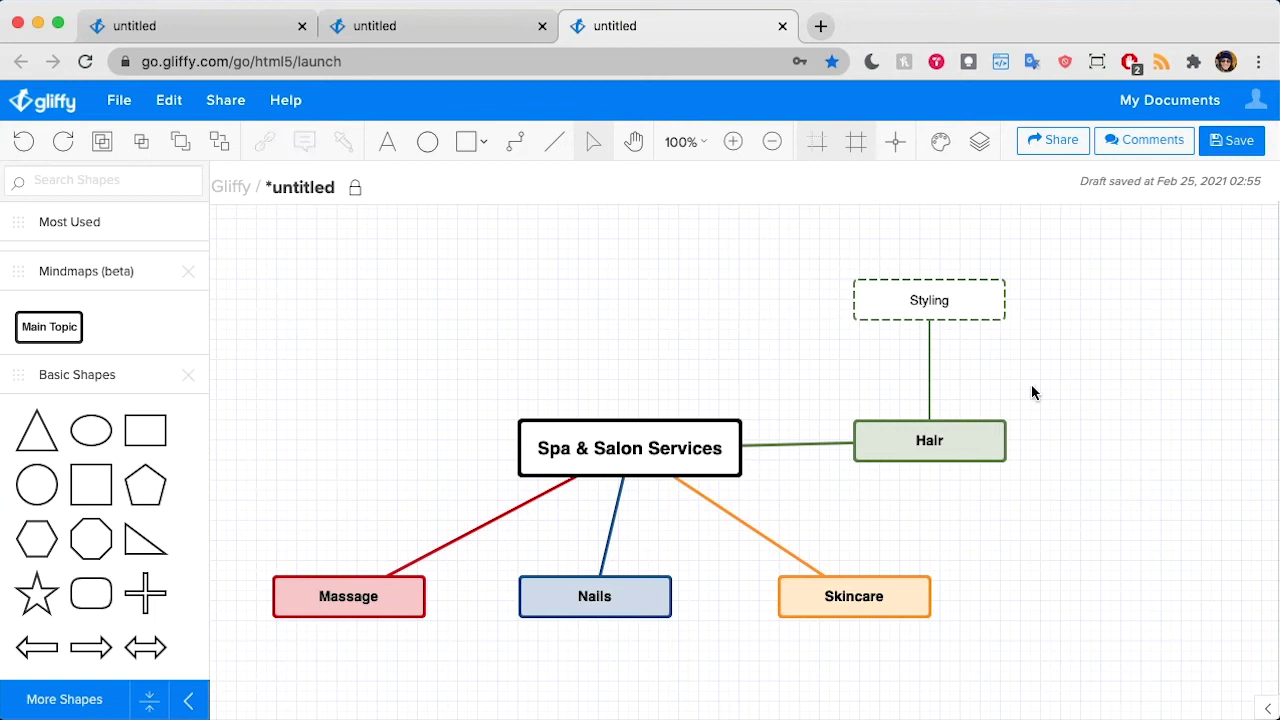
# Step: Add 'Manicures' and 'Pedicures' child topics below Nails
pyautogui.scroll(-2, 646, 573)
pyautogui.click(594, 496)
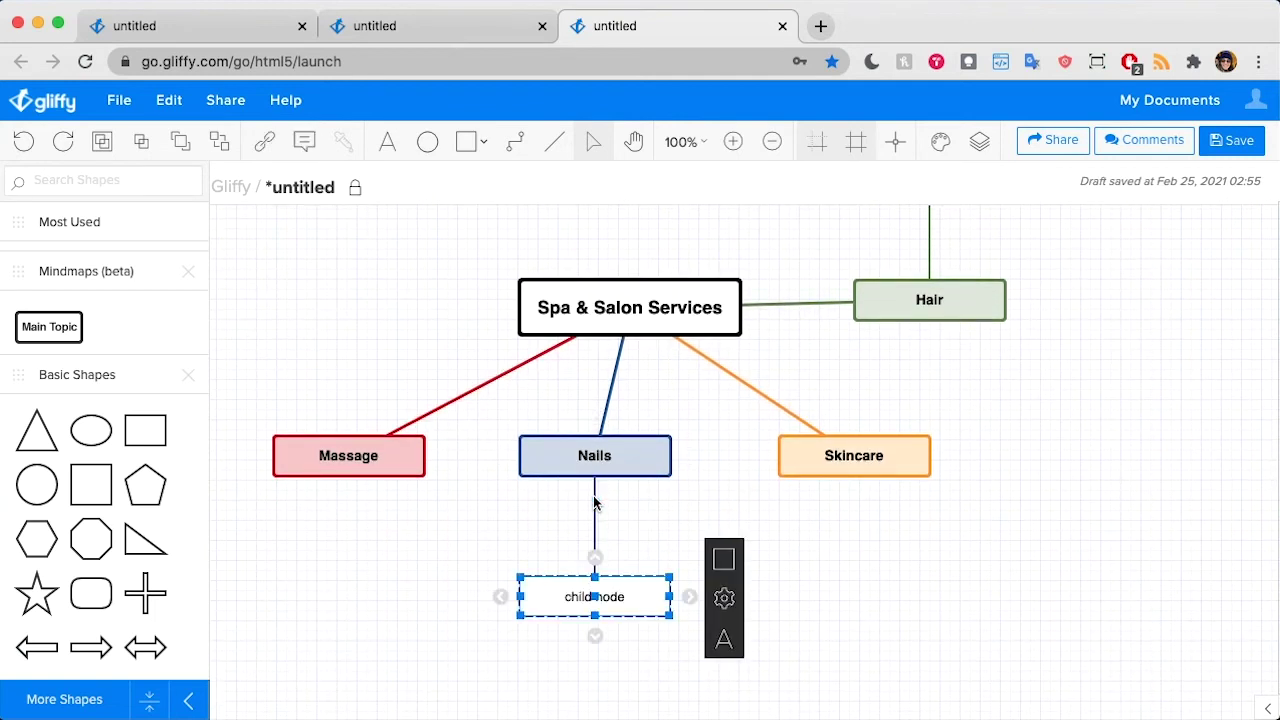
pyautogui.write('Manicures')
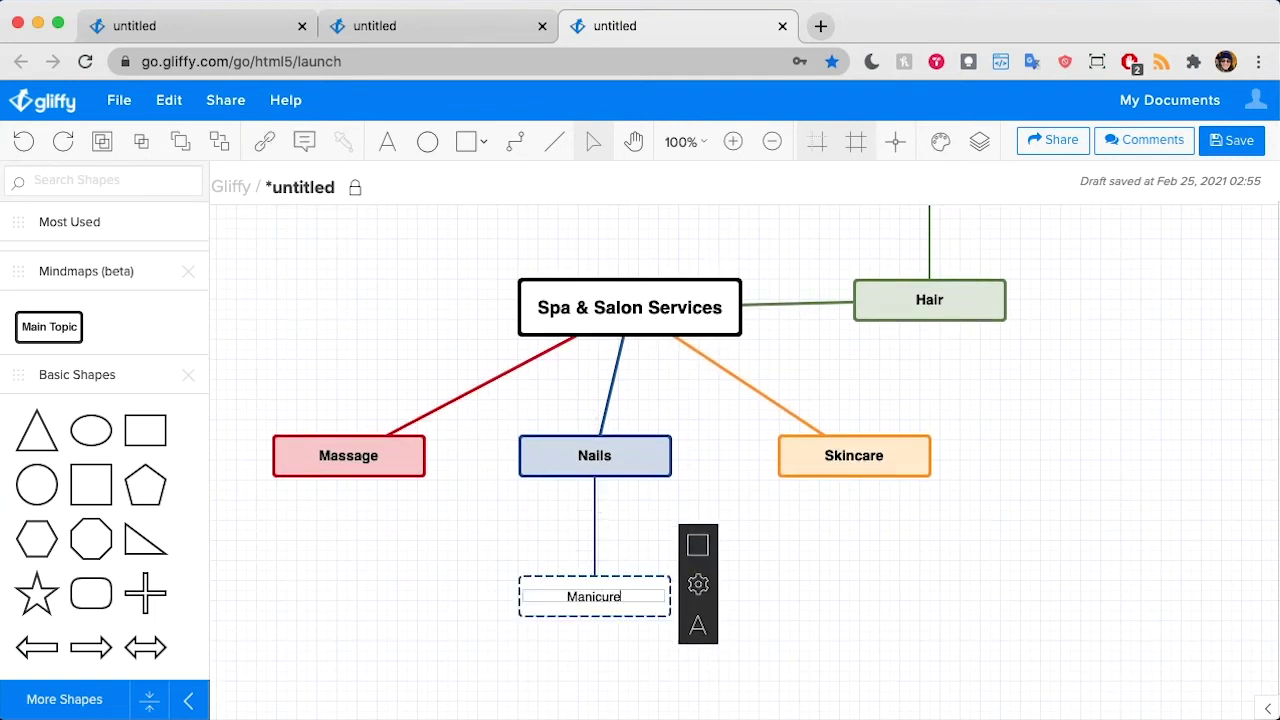
pyautogui.click(596, 494)
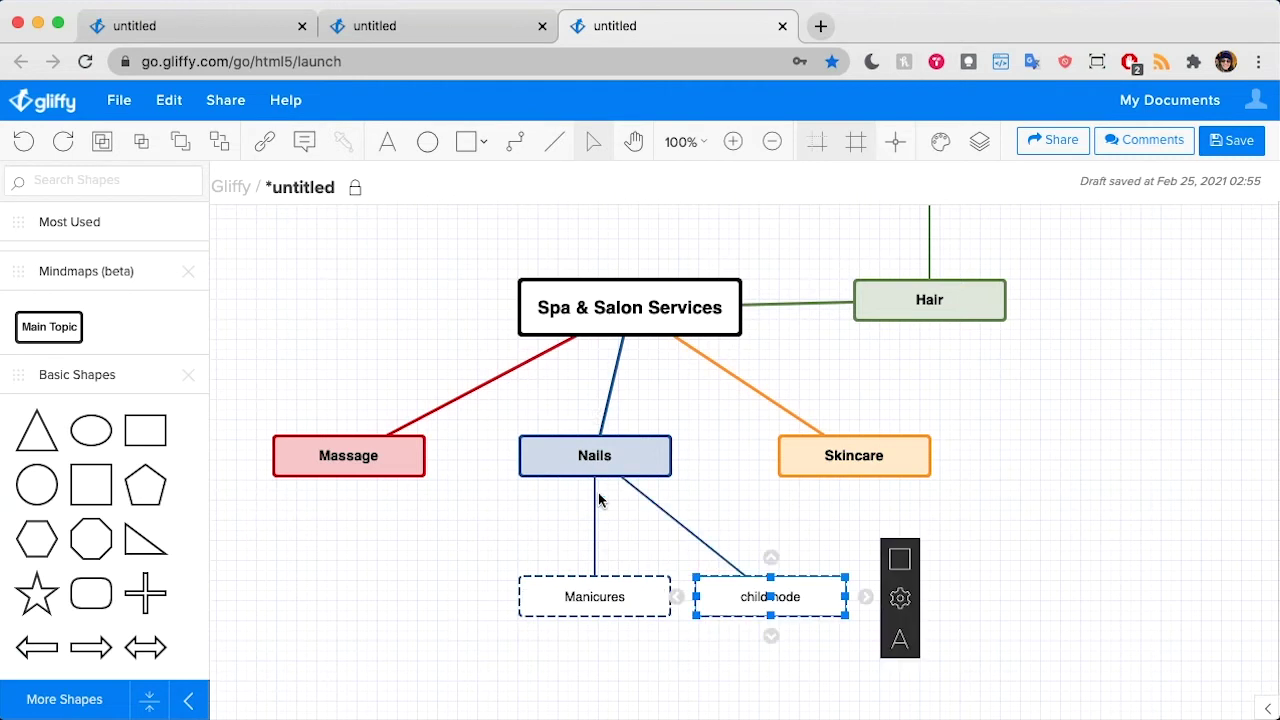
pyautogui.write('Pedicures')
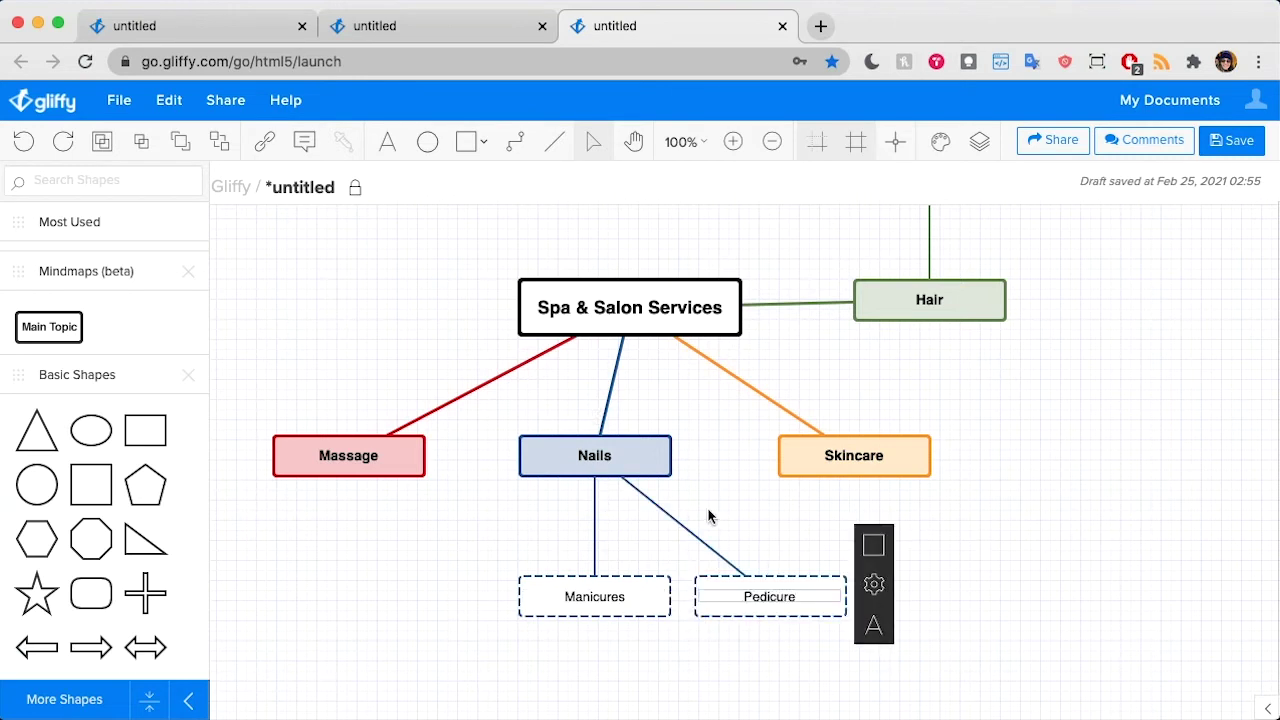
pyautogui.click(779, 537)
# Step: Move Manicures and Pedicures left together, then nudge the Nails group slightly lower
pyautogui.click(594, 596)
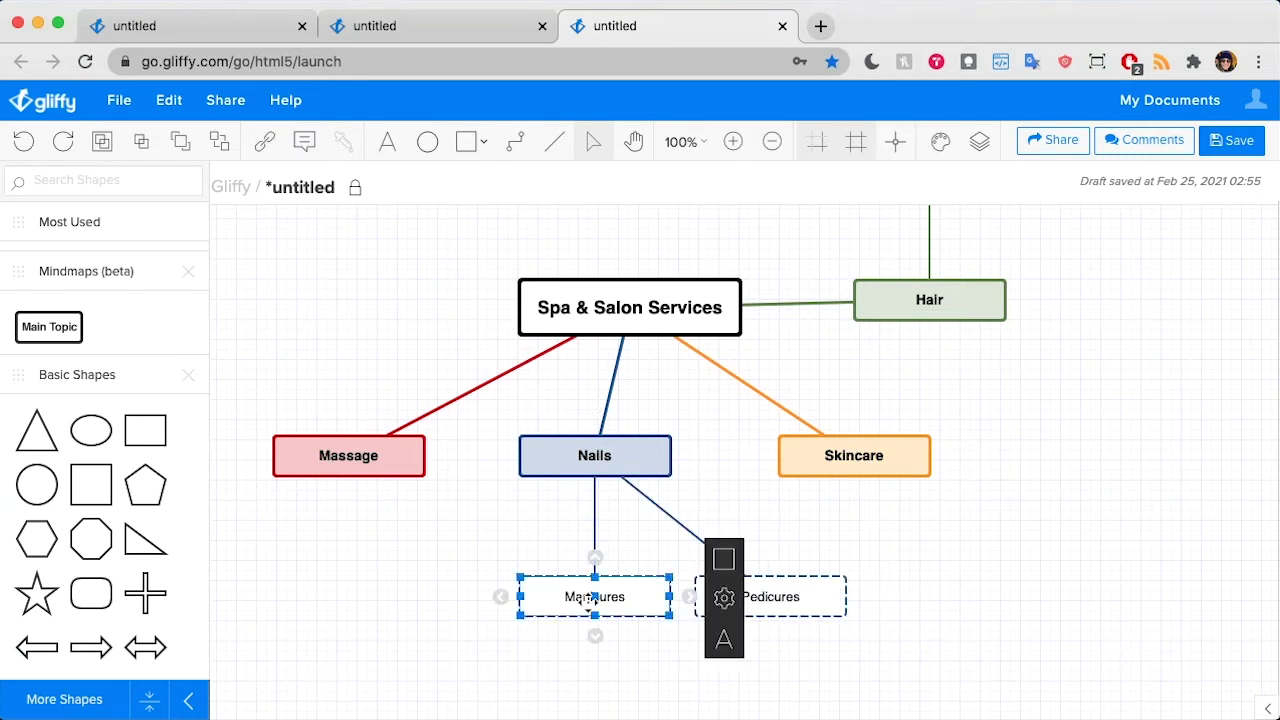
pyautogui.keyDown('shift'); pyautogui.click(808, 598); pyautogui.keyUp('shift')
pyautogui.moveTo(808, 598); pyautogui.dragTo(686, 617)
pyautogui.click(963, 623)
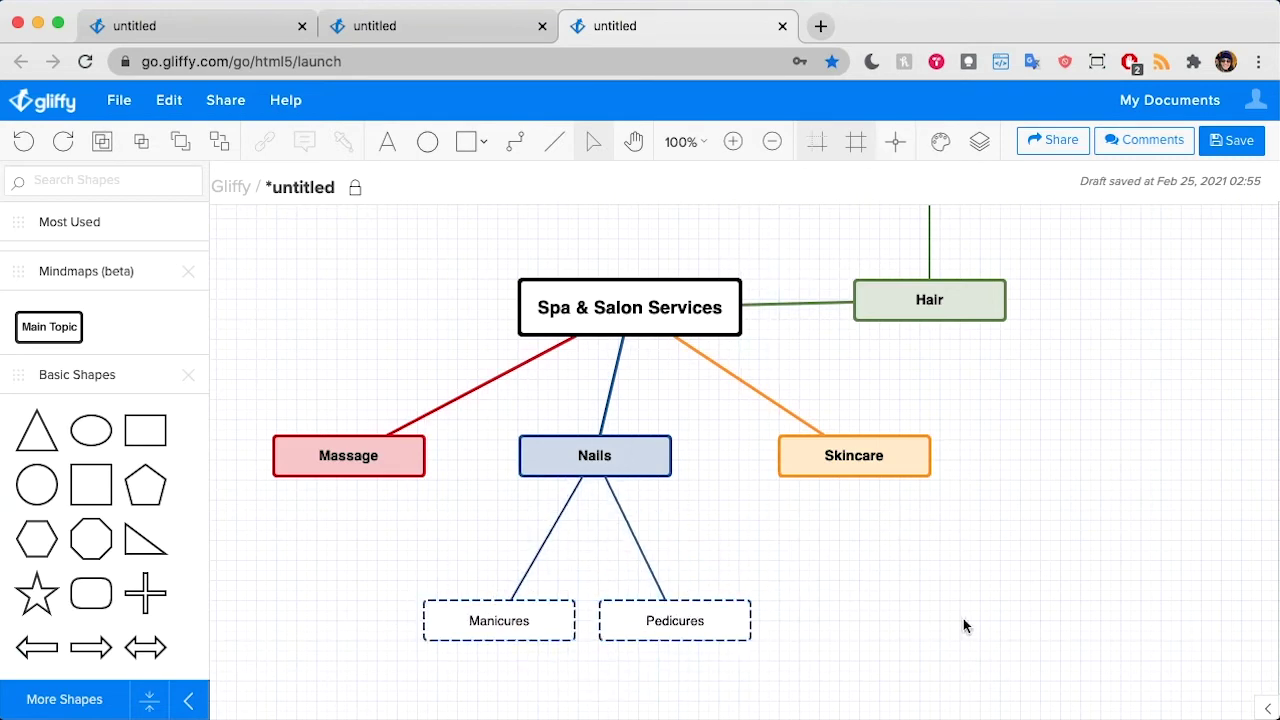
pyautogui.moveTo(620, 445)
pyautogui.mouseDown()
pyautogui.moveTo(633, 381)
pyautogui.moveTo(649, 482)
pyautogui.moveTo(670, 440)
pyautogui.moveTo(645, 442)
pyautogui.moveTo(632, 423)
pyautogui.moveTo(622, 448)
pyautogui.mouseUp()
pyautogui.click(923, 548)
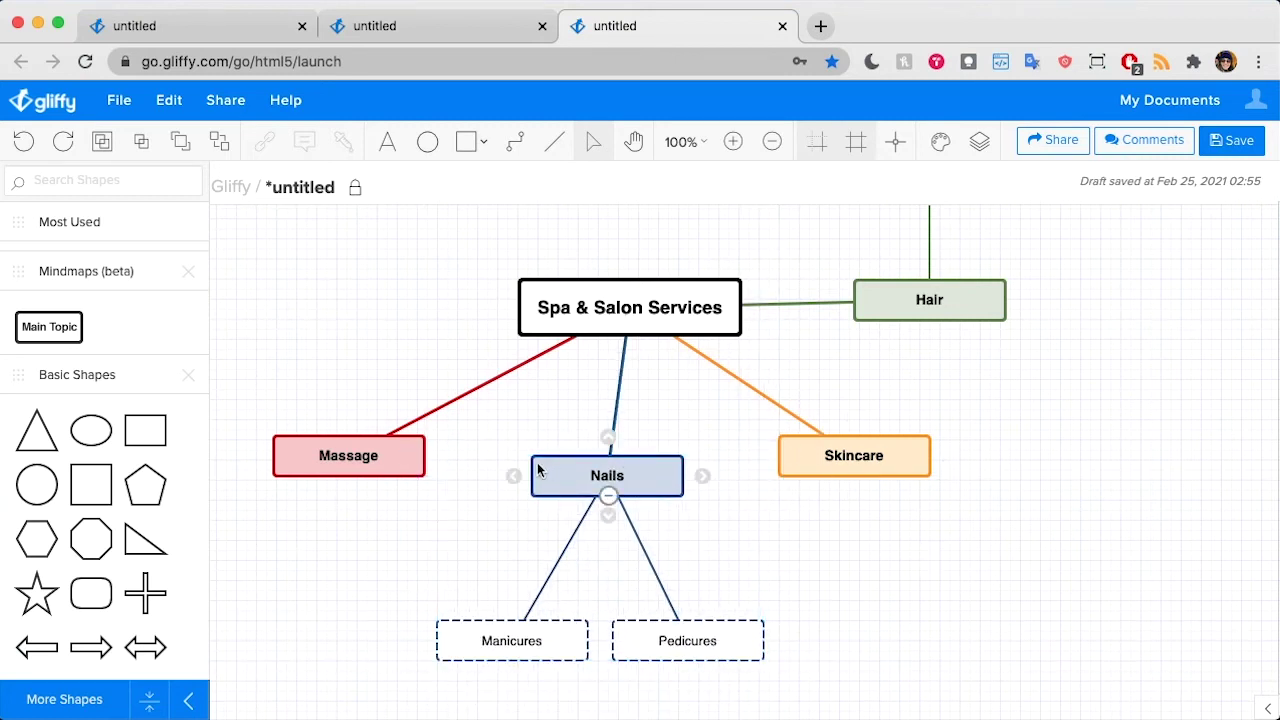
# Step: Give Styling the children 'Weddings', 'Photoshoots' and 'Special Events'
pyautogui.scroll(3, 890, 372)
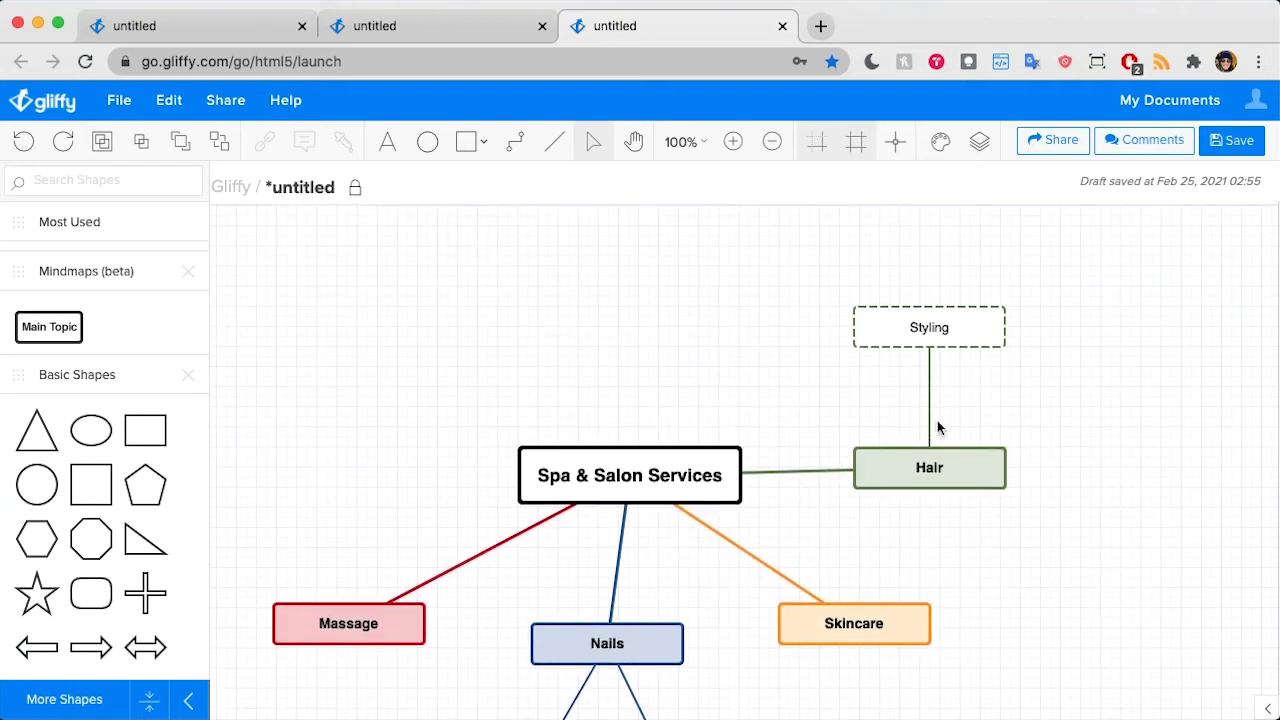
pyautogui.scroll(2, 937, 420)
pyautogui.click(929, 379)
pyautogui.write('Weddings')
pyautogui.click(929, 379)
pyautogui.write('Photoshoots')
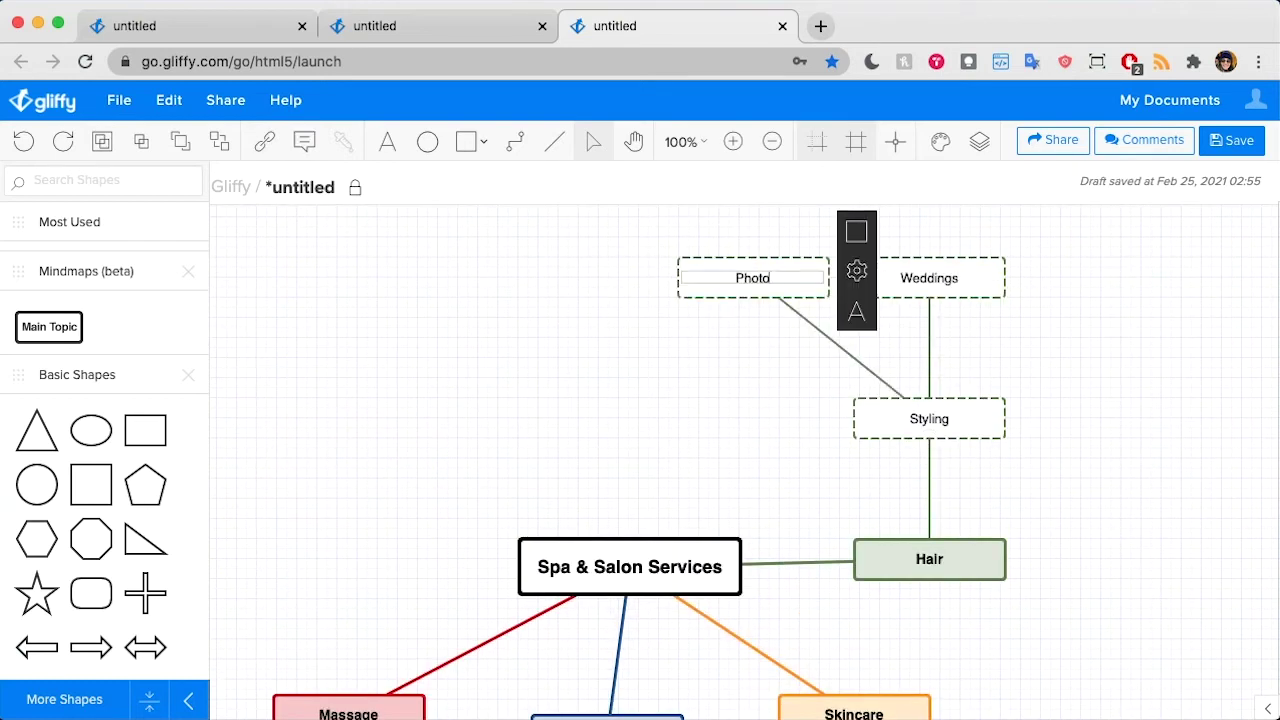
pyautogui.click(929, 379)
pyautogui.write('Special Events')
# Step: Move Hair above the central topic and add 'Cuts' with Women's Cut, Men's Cut, Bang Trim
pyautogui.moveTo(960, 549); pyautogui.dragTo(645, 370)
pyautogui.click(725, 399)
pyautogui.write('Cuts')
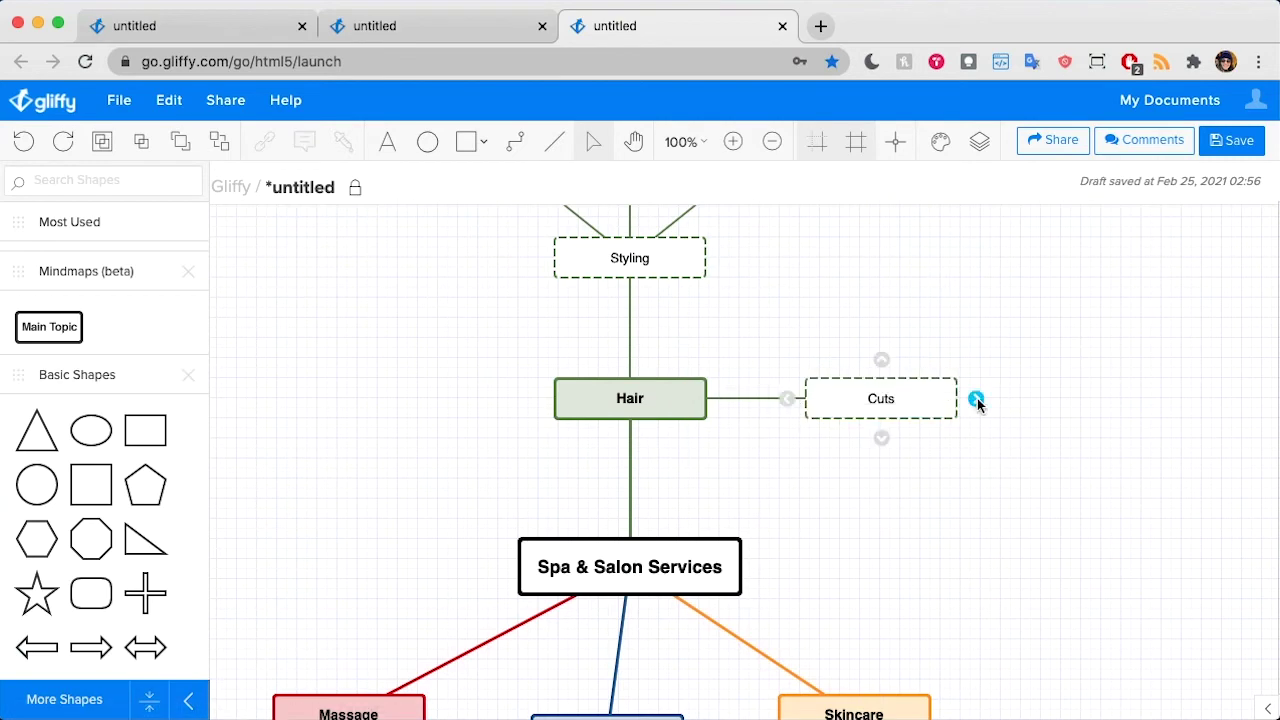
pyautogui.click(977, 403)
pyautogui.write("Women's Cut")
pyautogui.click(976, 402)
pyautogui.write("Men's Cut")
pyautogui.click(974, 403)
pyautogui.write('Bang Trim')
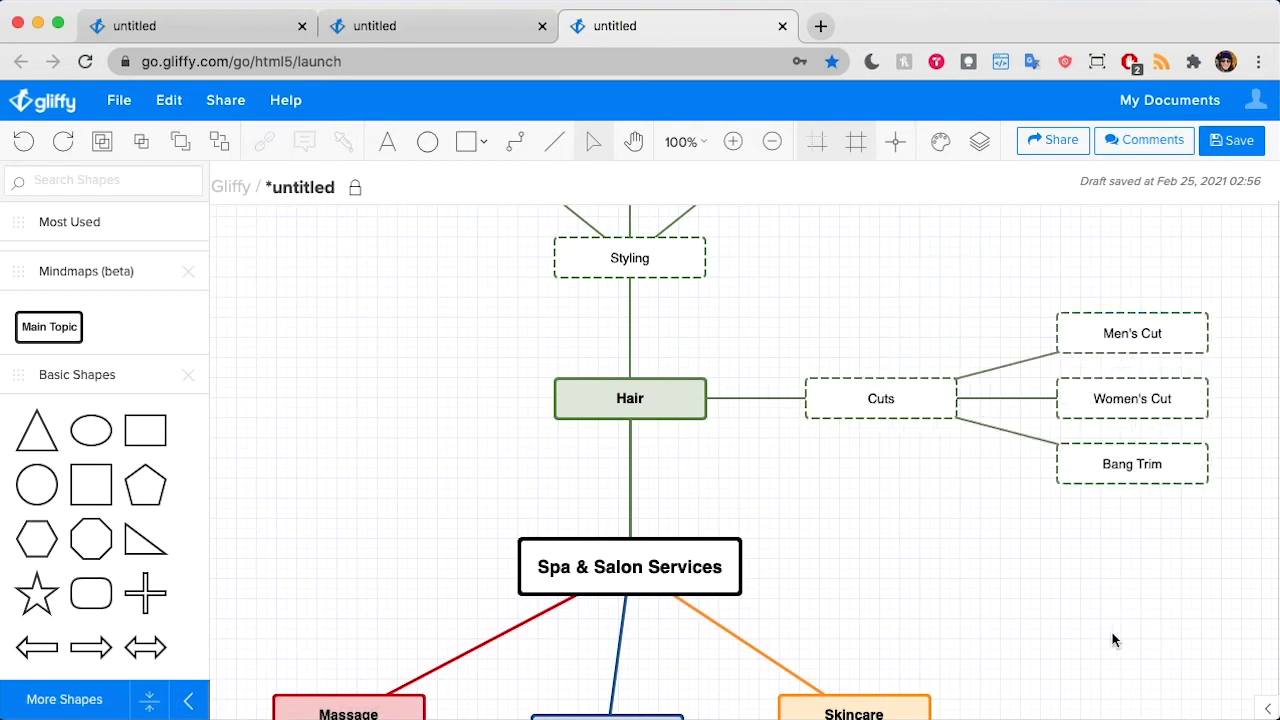
# Step: Add 'Color Services' under Hair with children Dye, Balayage and Highlights (Foil)
pyautogui.scroll(2, 639, 437)
pyautogui.click(639, 437)
pyautogui.write('Color Services')
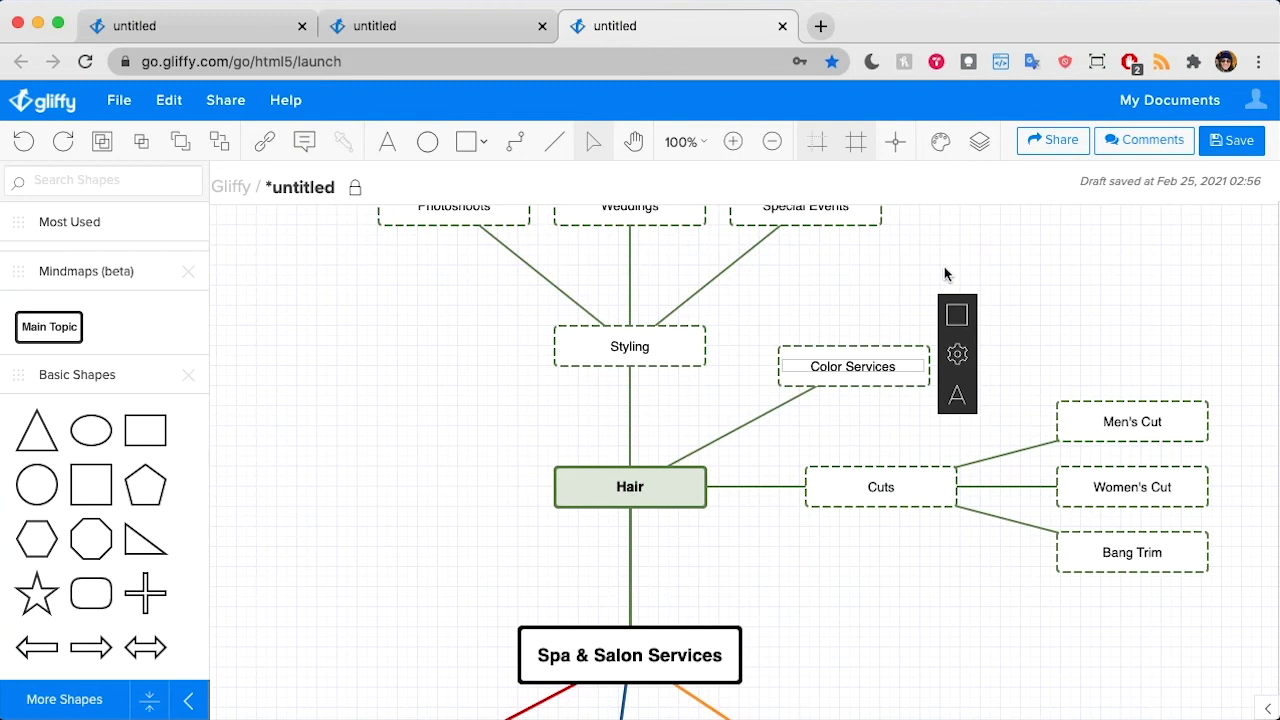
pyautogui.click(854, 330)
pyautogui.write('Dye')
pyautogui.scroll(1, 908, 300)
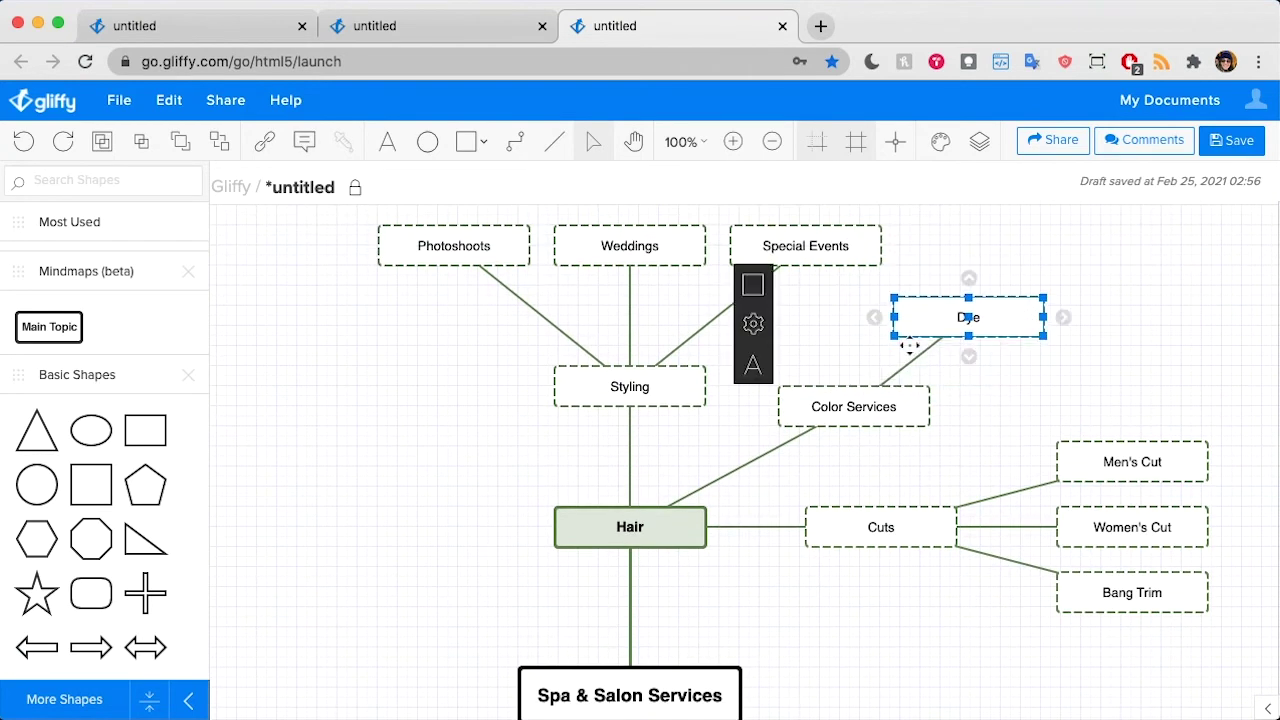
pyautogui.click(948, 407)
pyautogui.write('Balayage')
pyautogui.click(948, 407)
pyautogui.write('Highlights (Foi')
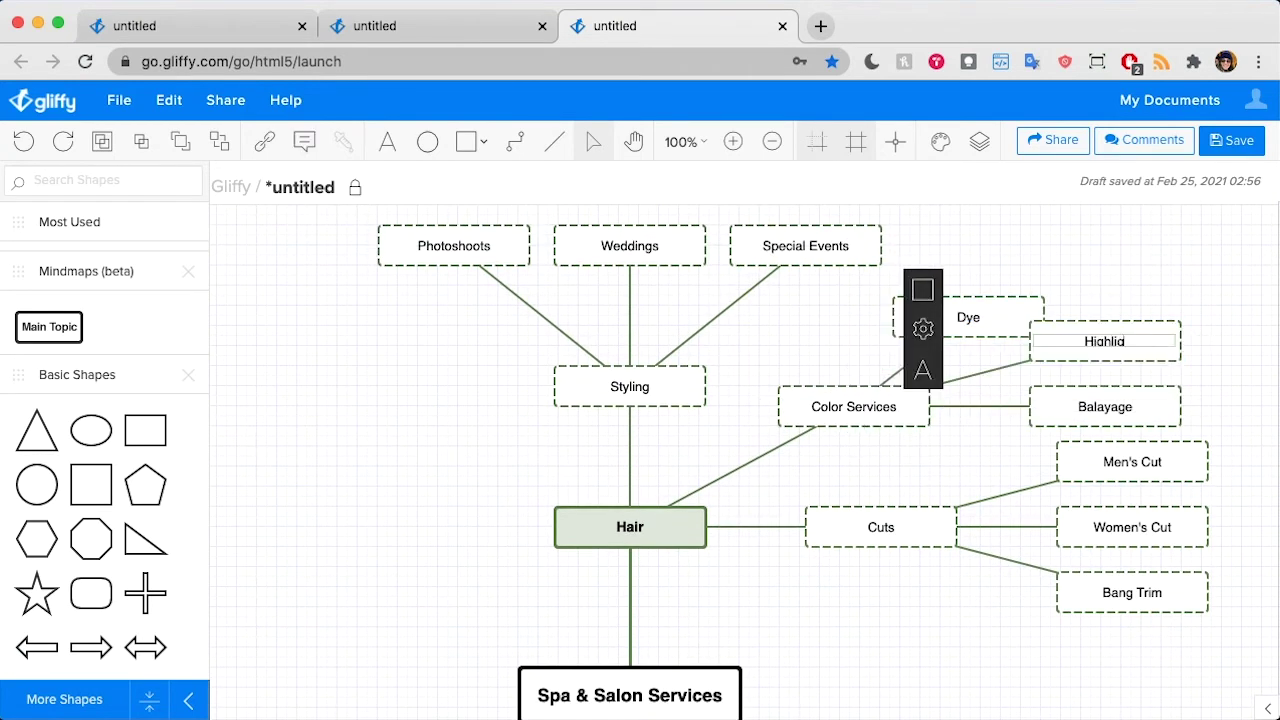
pyautogui.write('l)')
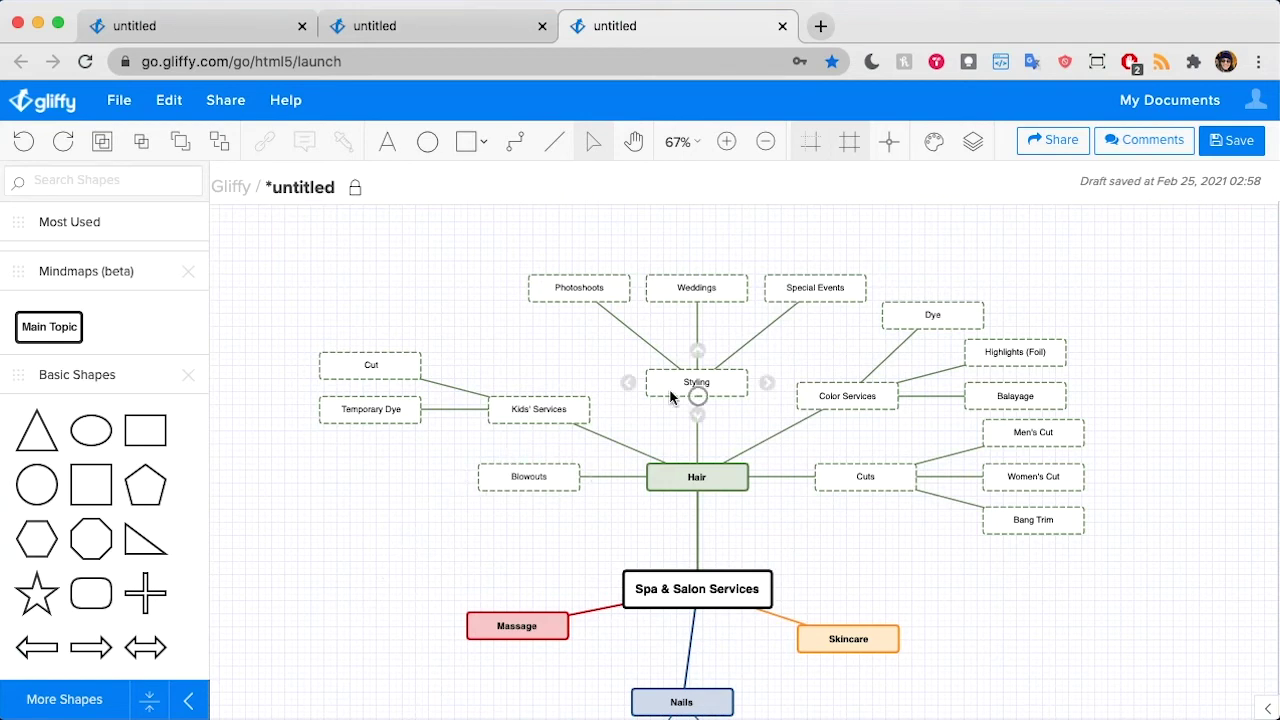
# Step: Toggle Styling's collapse handle, leaving its child topics collapsed
pyautogui.moveTo(818, 418)
pyautogui.moveTo(478, 508)
pyautogui.scroll(-1, 477, 512)
pyautogui.moveTo(697, 345)
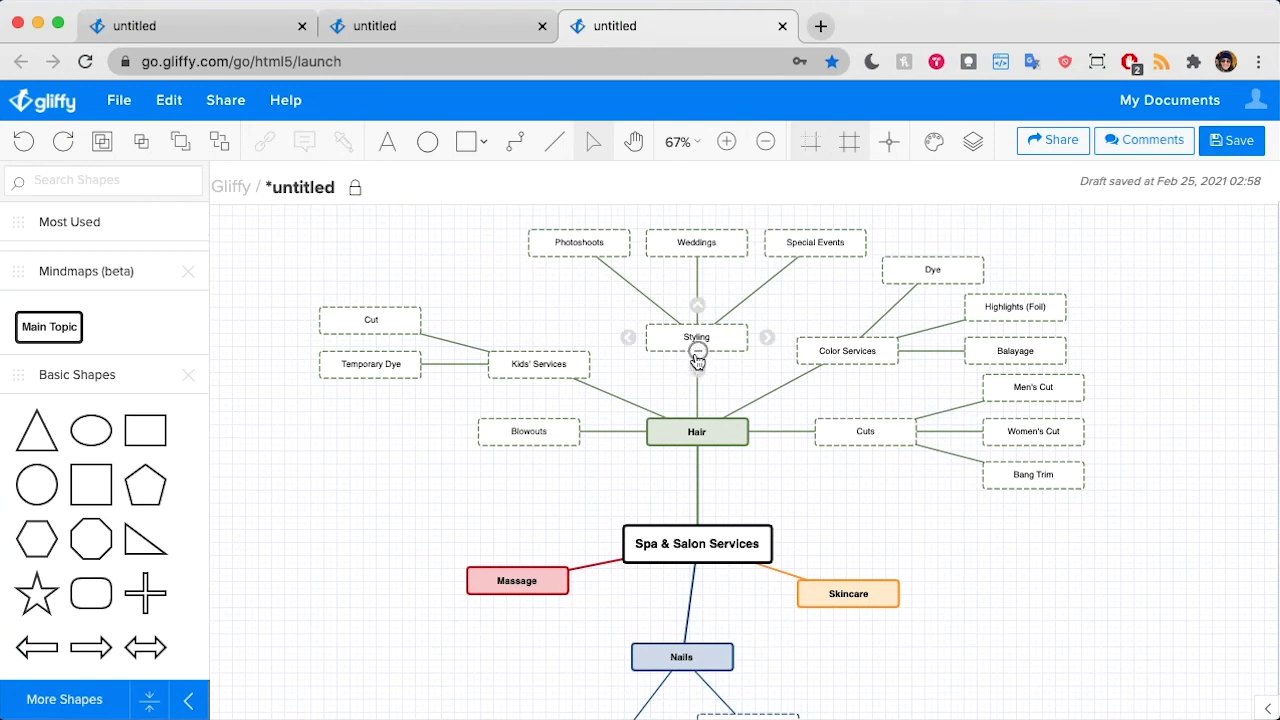
pyautogui.click(697, 352)
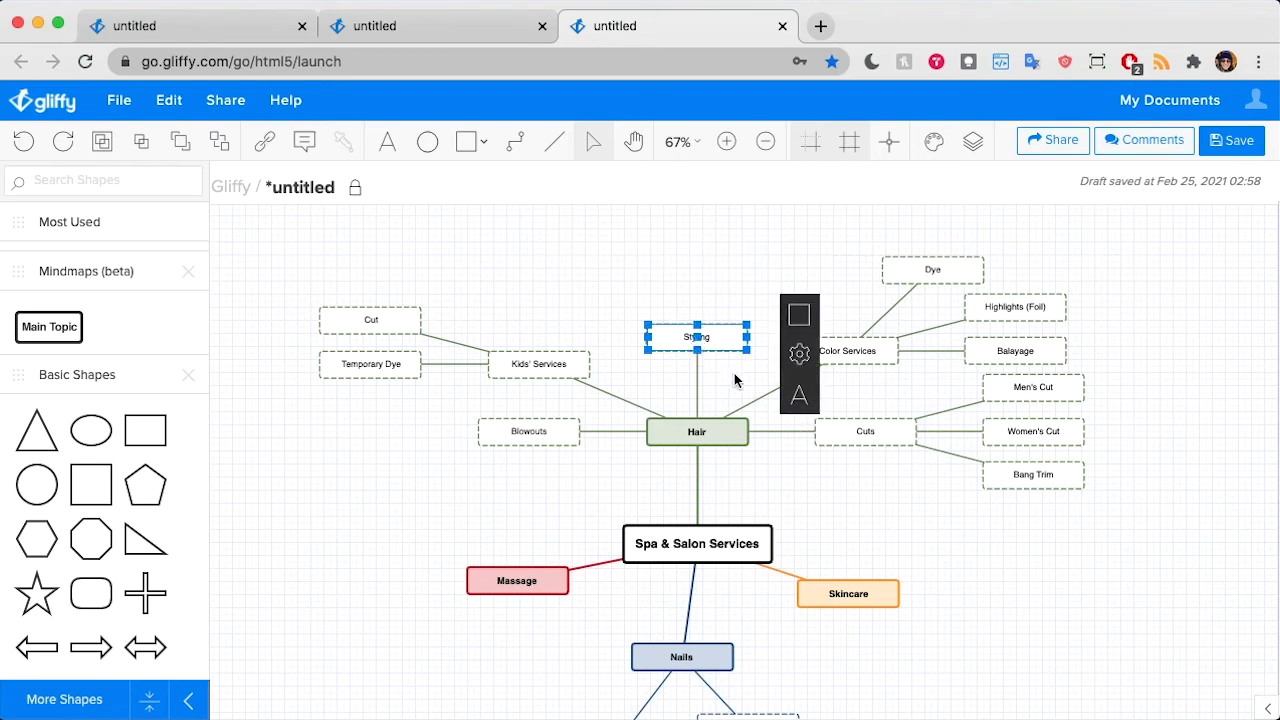
pyautogui.click(734, 380)
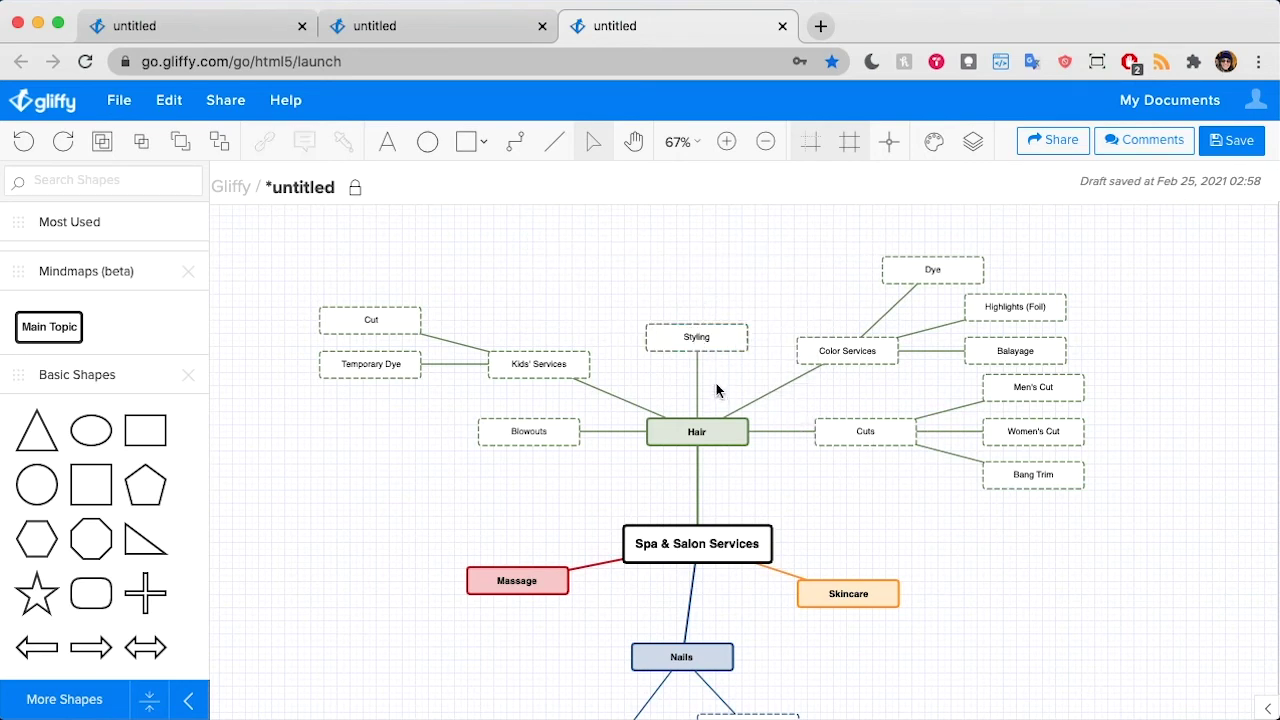
pyautogui.click(697, 353)
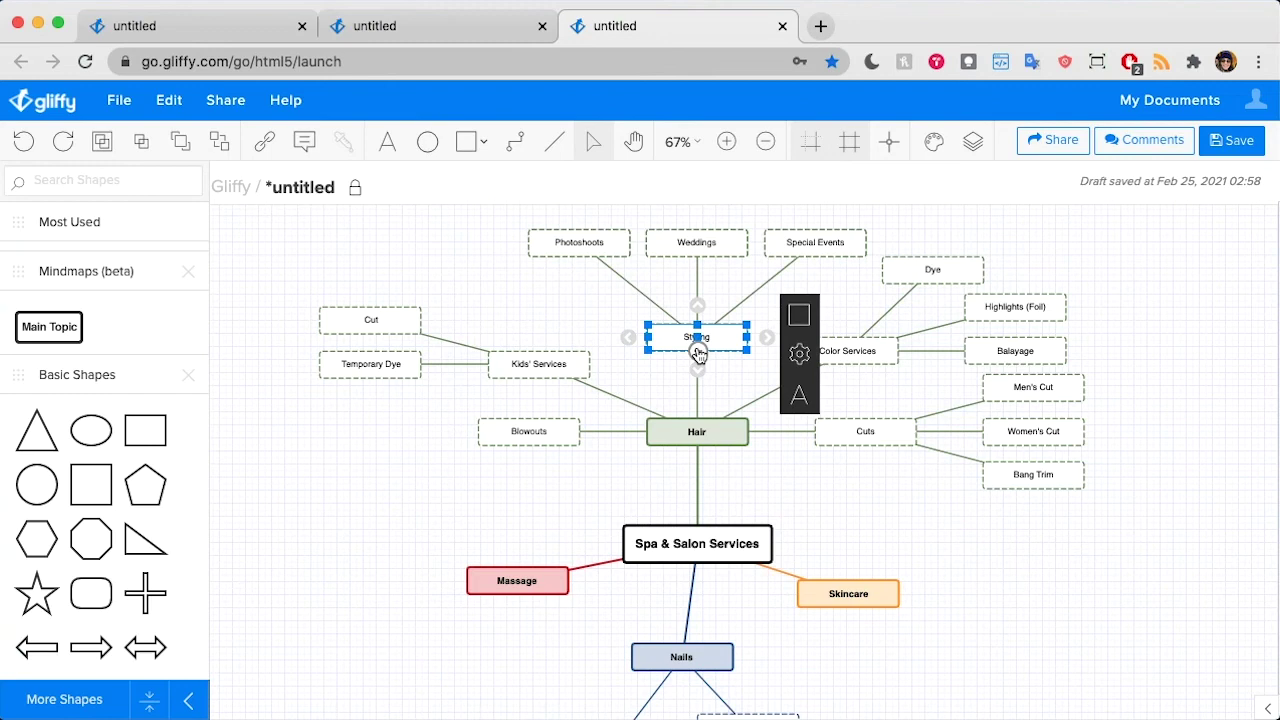
pyautogui.click(697, 352)
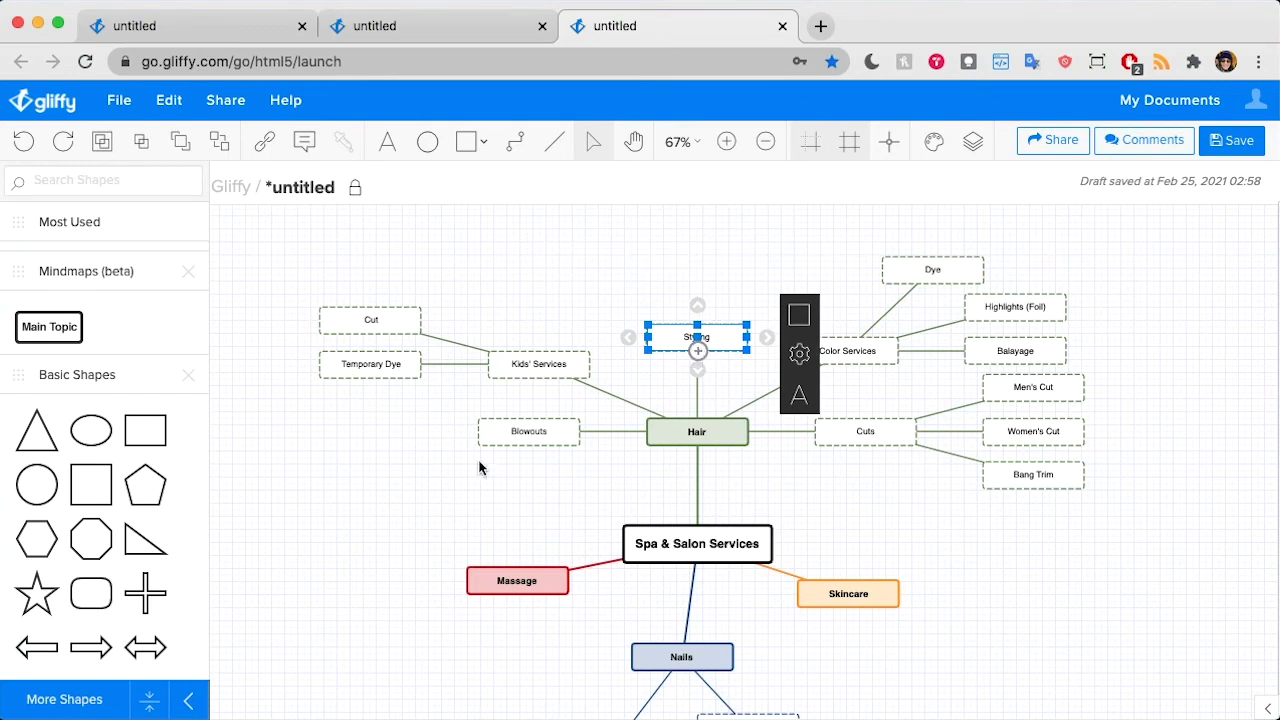
# Step: Collapse the Kids' Services, Color Services and Cuts branches
pyautogui.scroll(-2, 445, 436)
pyautogui.scroll(3, 445, 436)
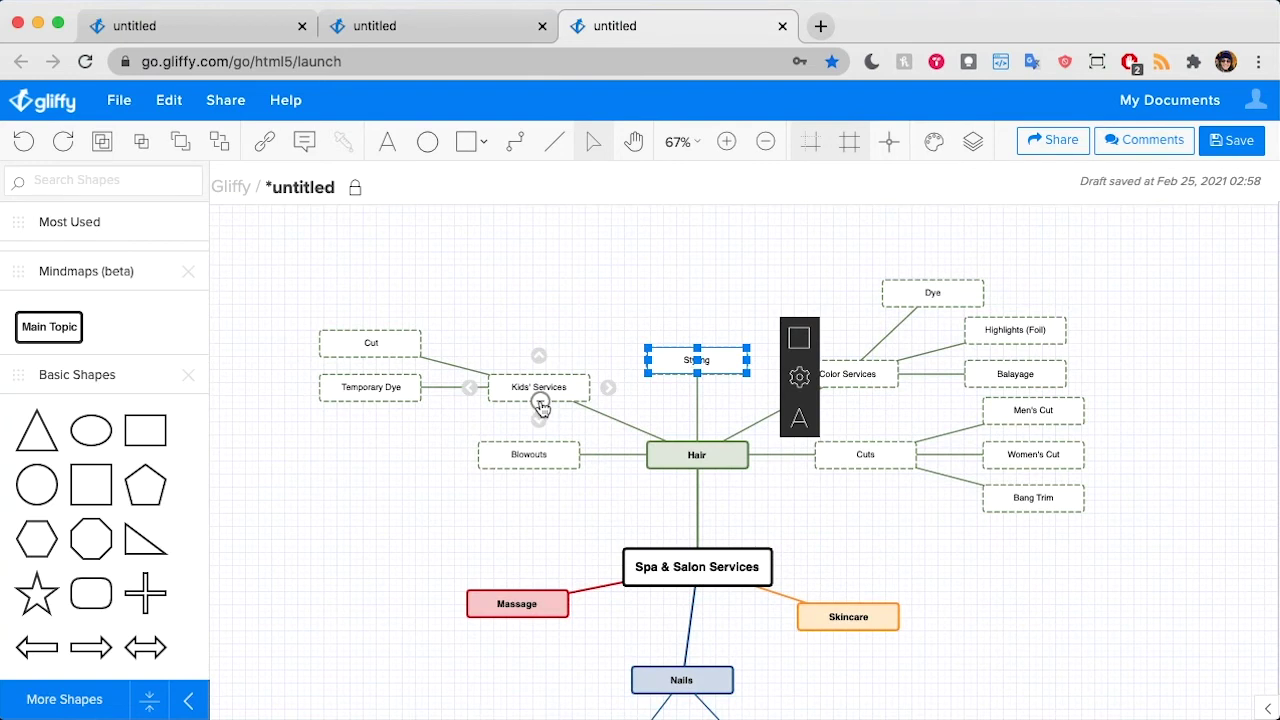
pyautogui.click(540, 403)
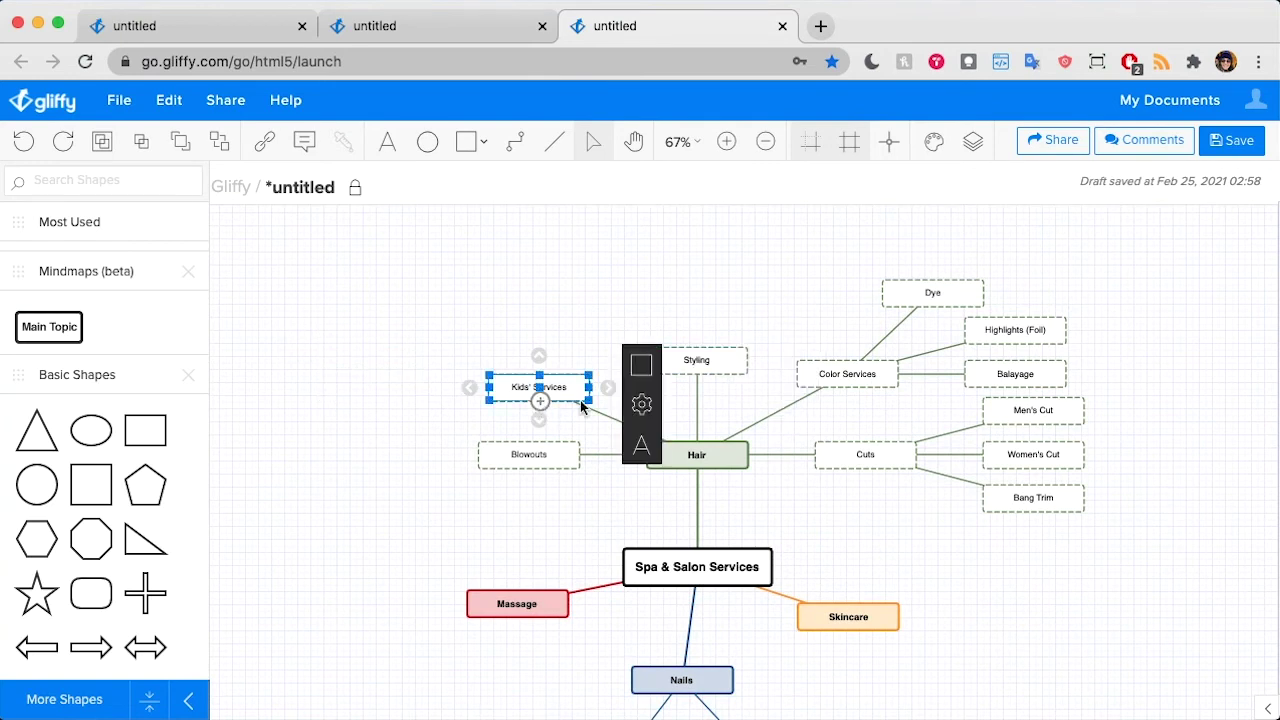
pyautogui.click(847, 390)
pyautogui.click(866, 470)
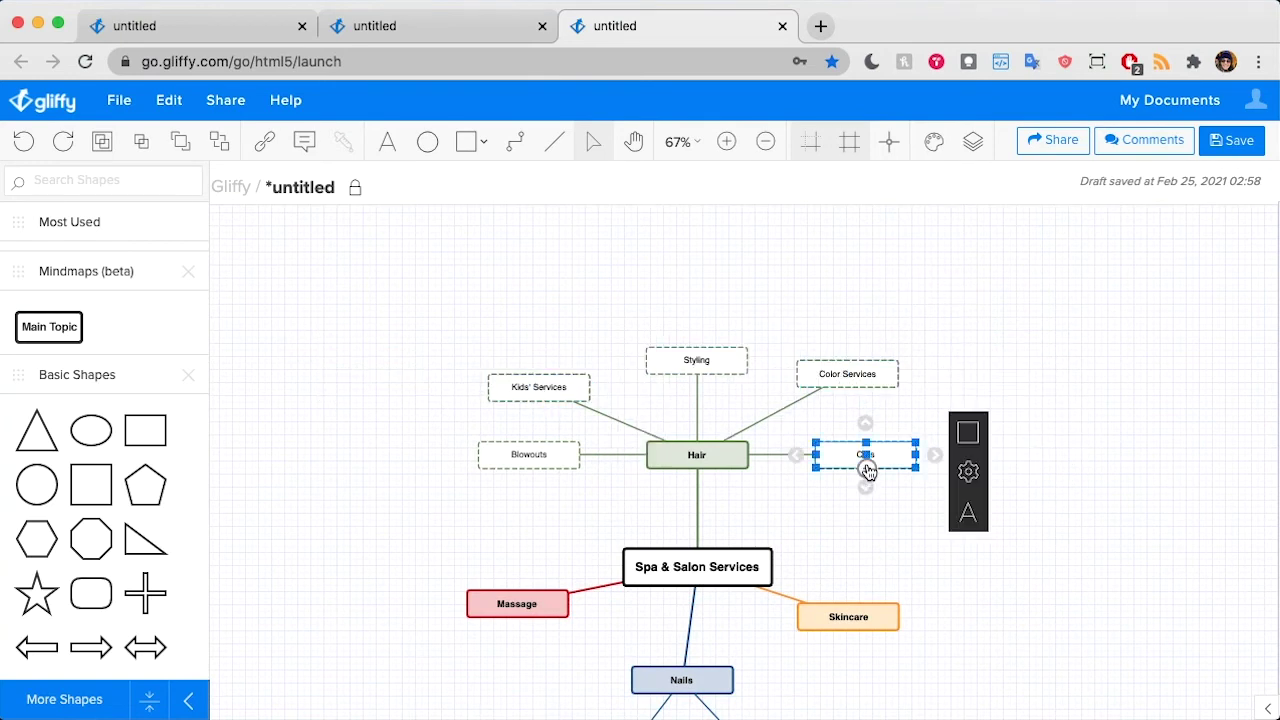
pyautogui.click(858, 530)
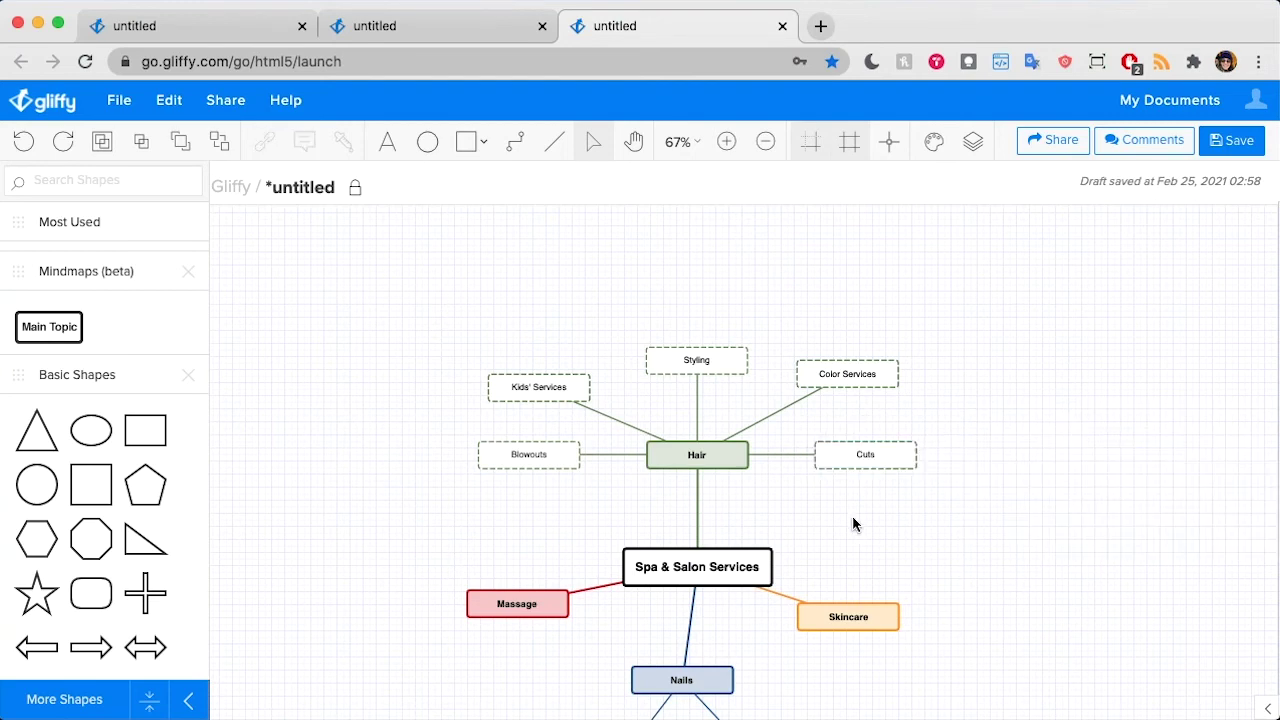
pyautogui.click(866, 470)
pyautogui.click(866, 470)
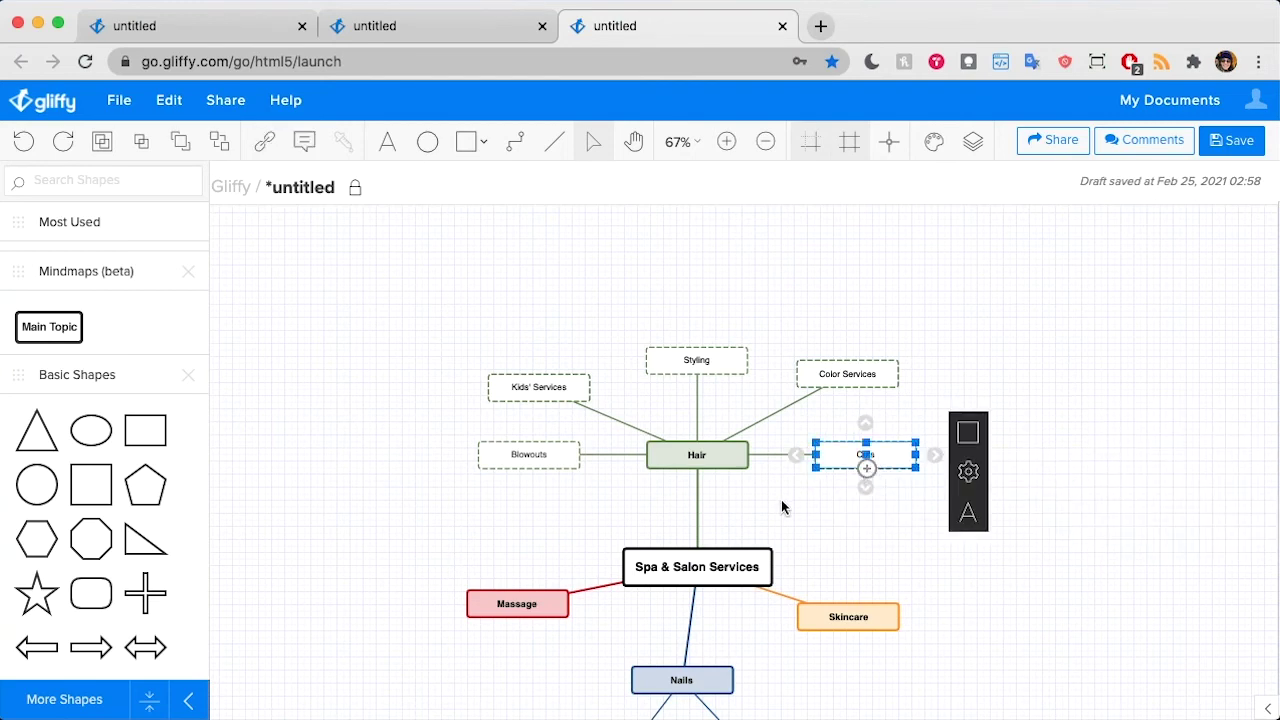
# Step: Collapse and re-expand Hair, then expand Styling and Color Services again
pyautogui.click(698, 468)
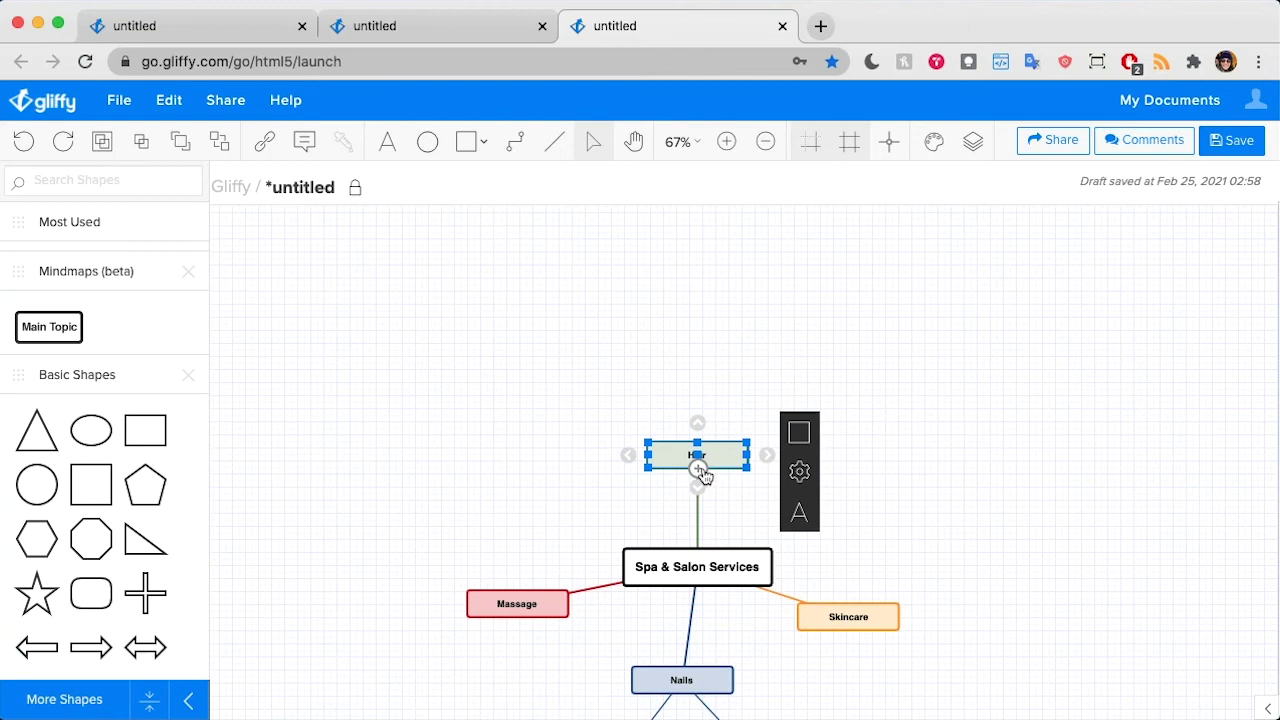
pyautogui.click(905, 510)
pyautogui.click(698, 468)
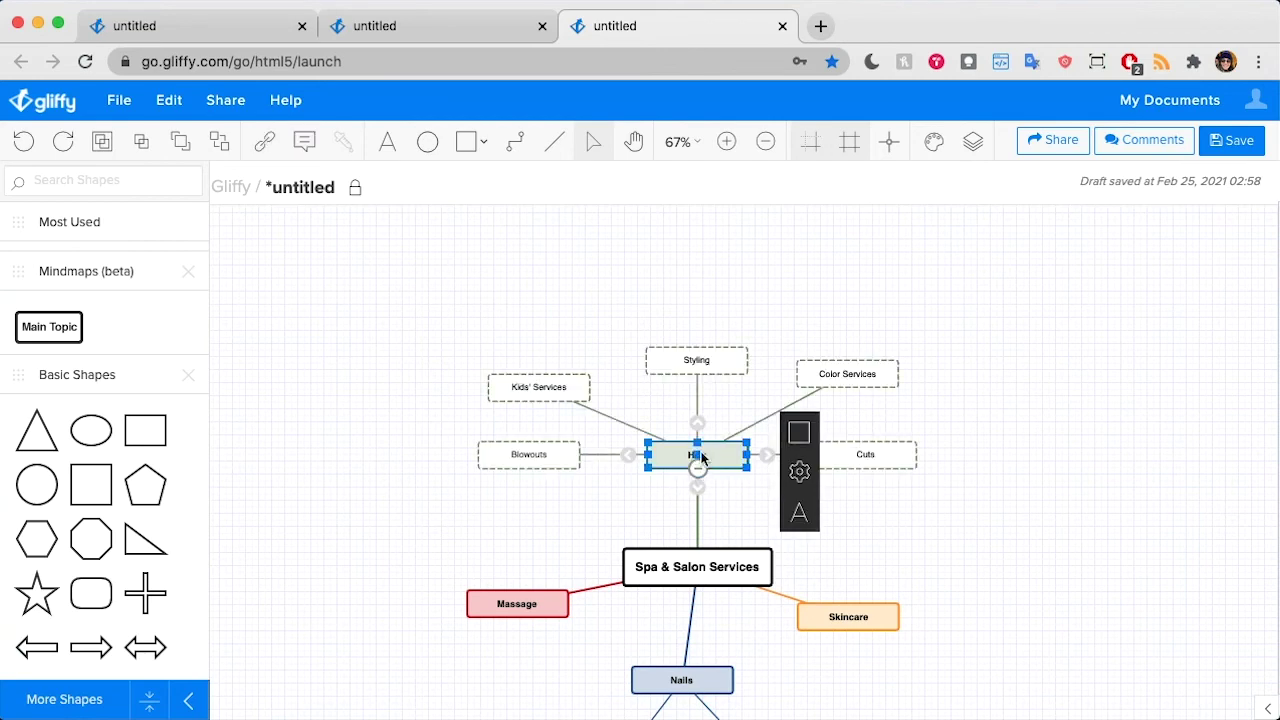
pyautogui.click(697, 376)
pyautogui.click(847, 389)
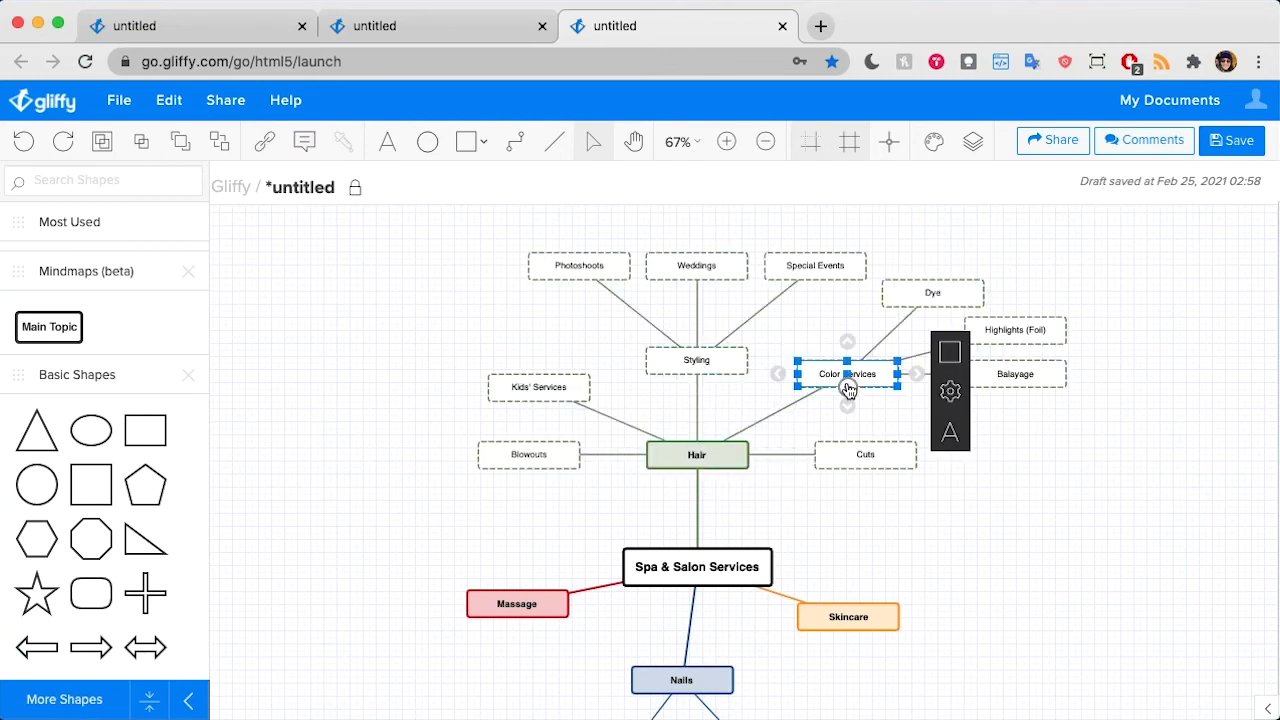
pyautogui.click(912, 506)
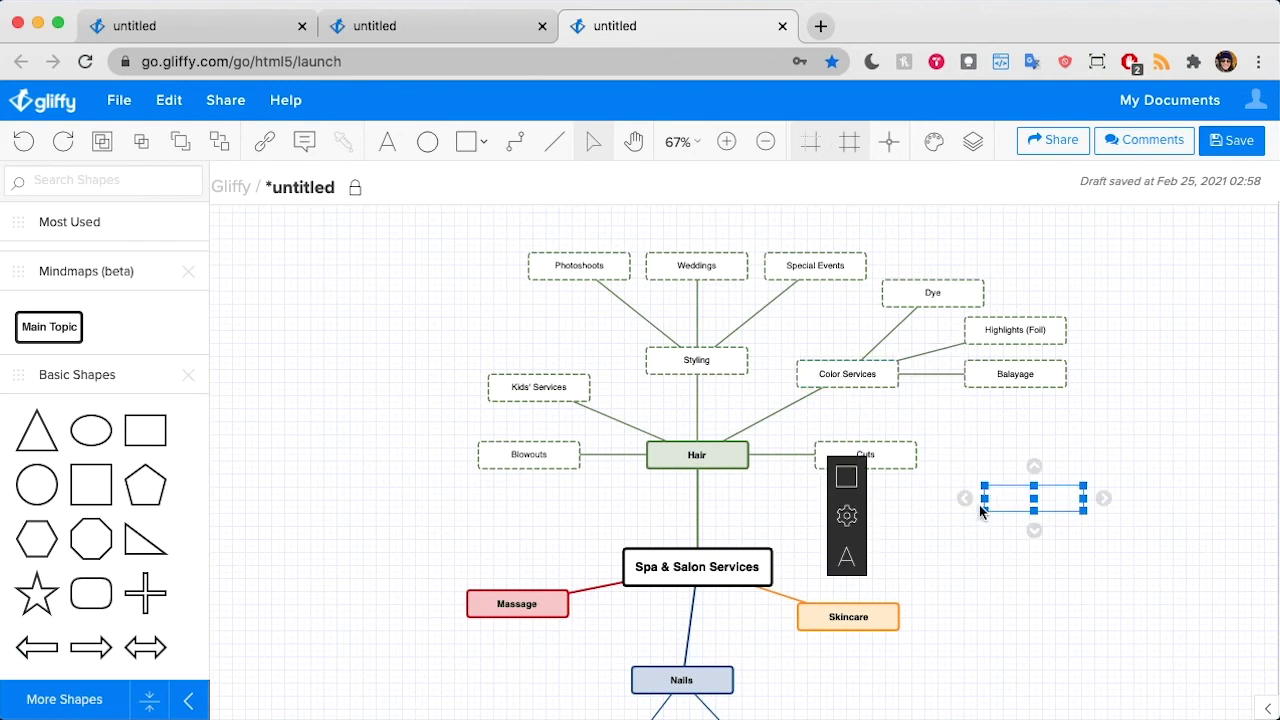
pyautogui.scroll(-3, 749, 558)
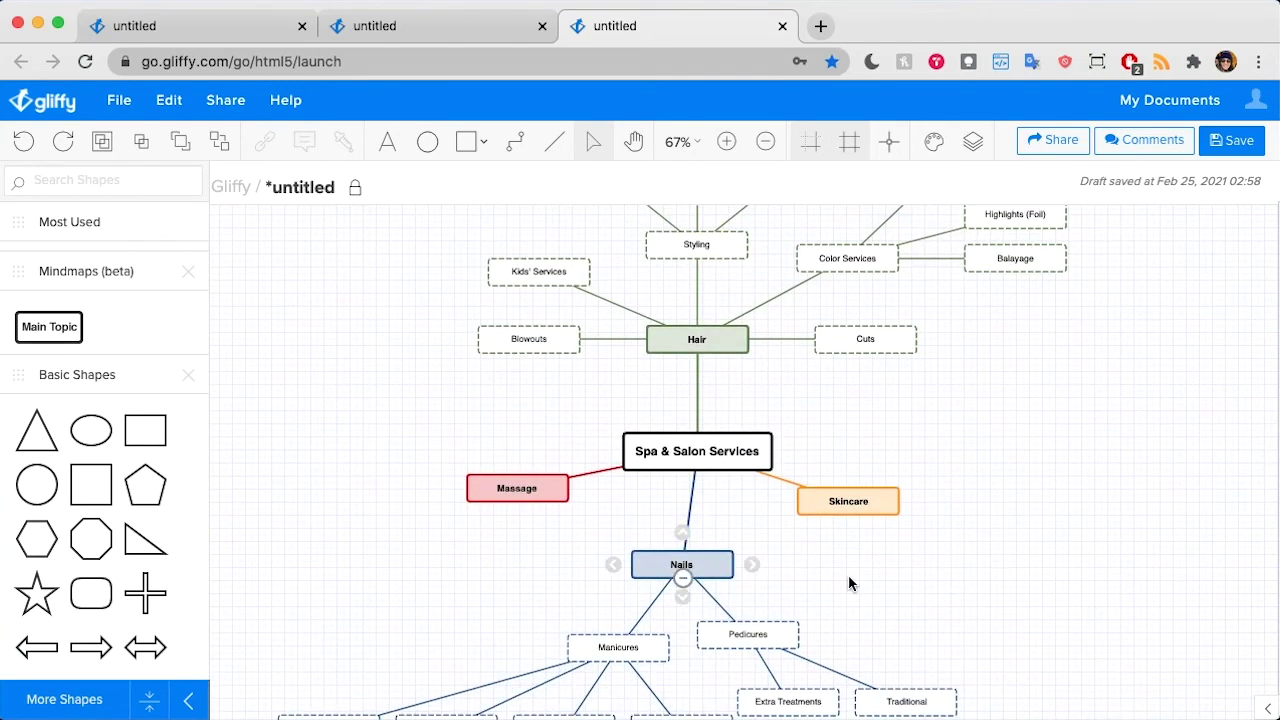
pyautogui.moveTo(481, 505)
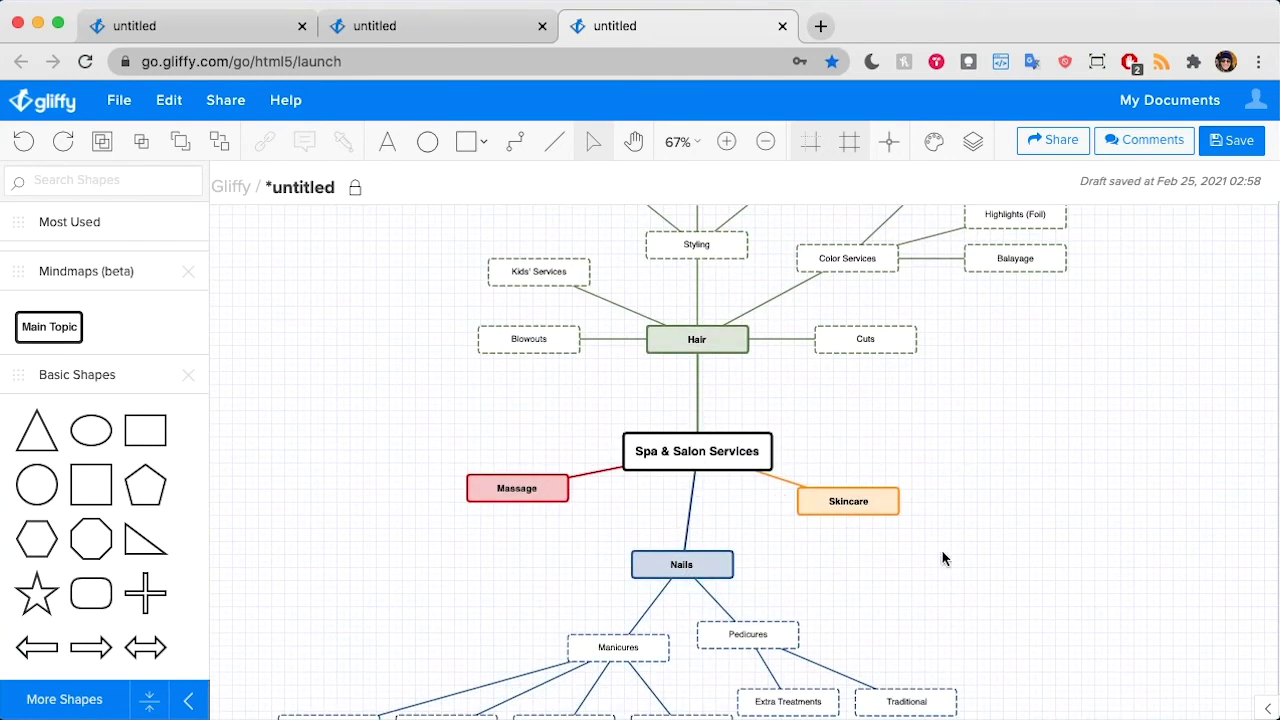
pyautogui.scroll(4, 1020, 408)
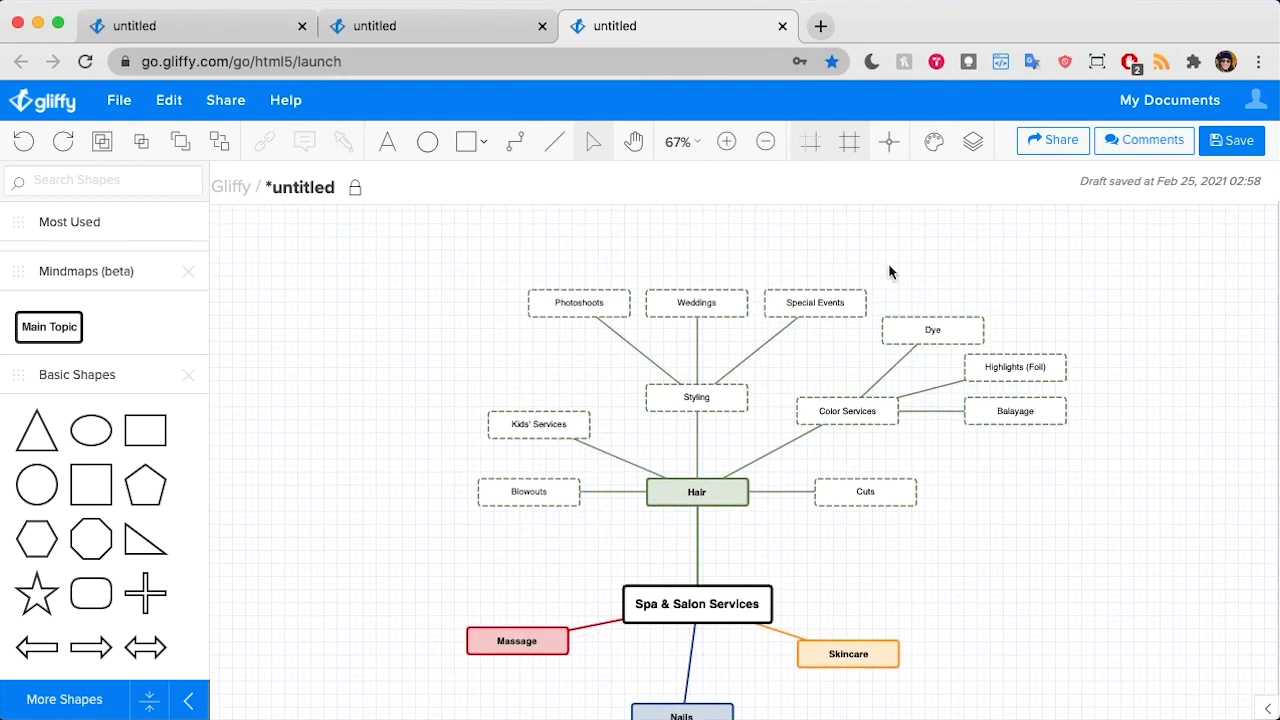
pyautogui.scroll(-2, 981, 465)
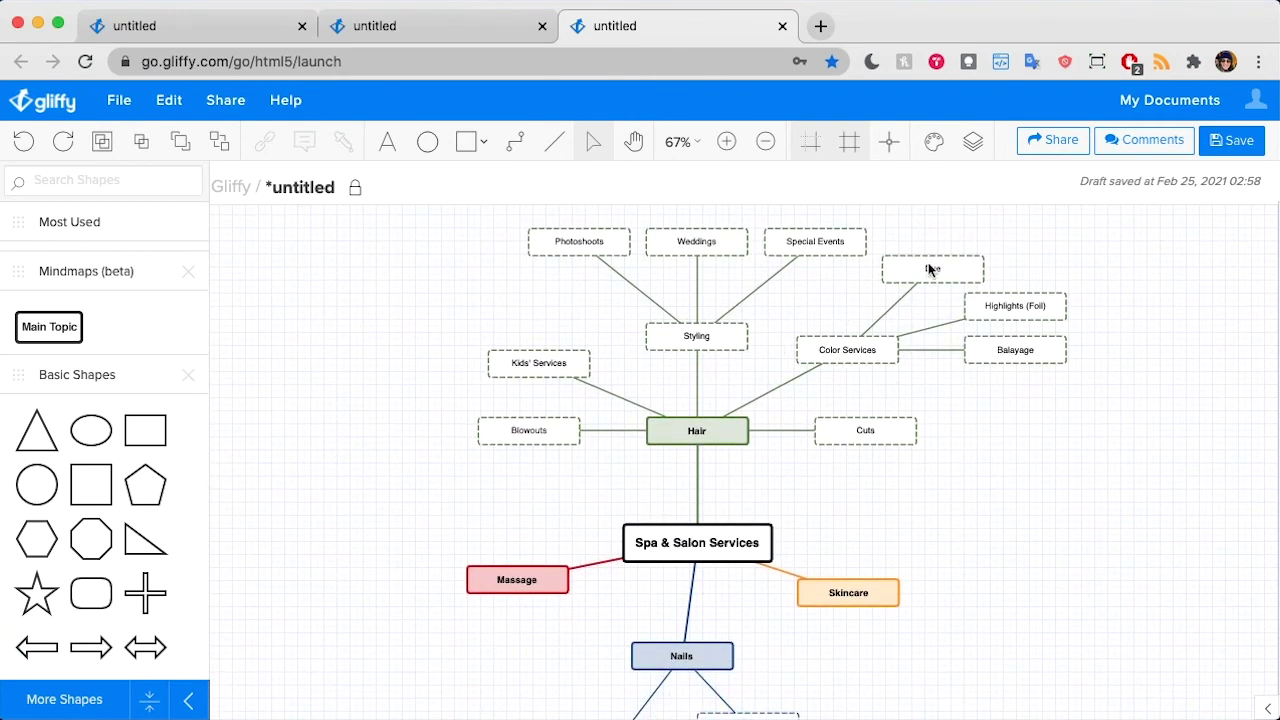